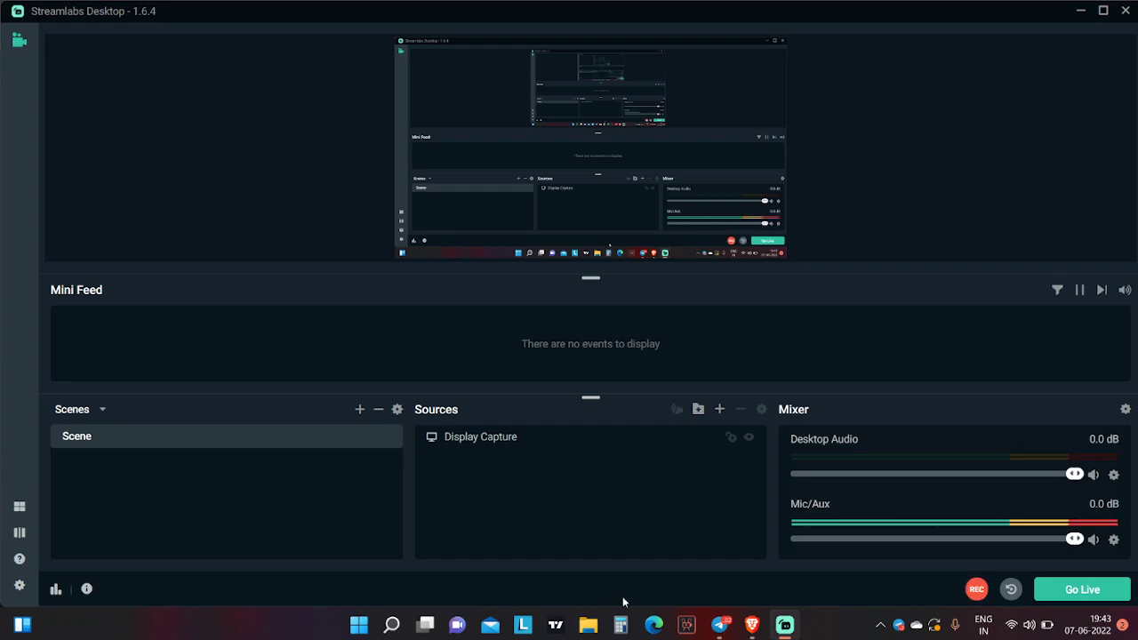
- Switch to Telegram and review the trading channel's posts from June 6 and June 7
{"action": "left_click", "coordinate": [721, 626]}
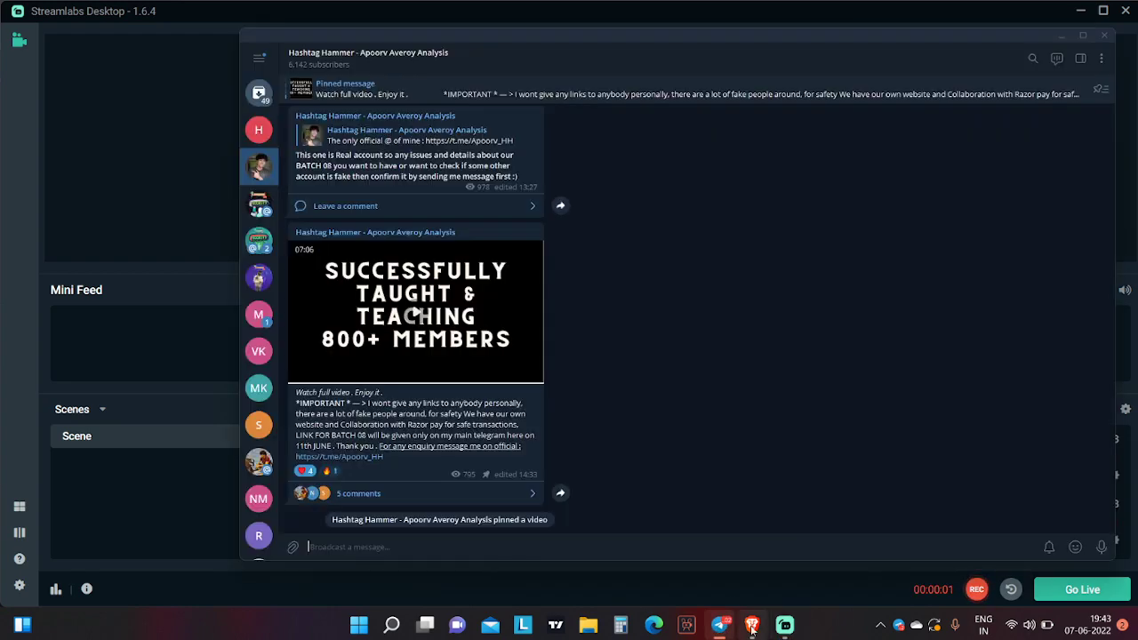
{"action": "left_click", "coordinate": [752, 625]}
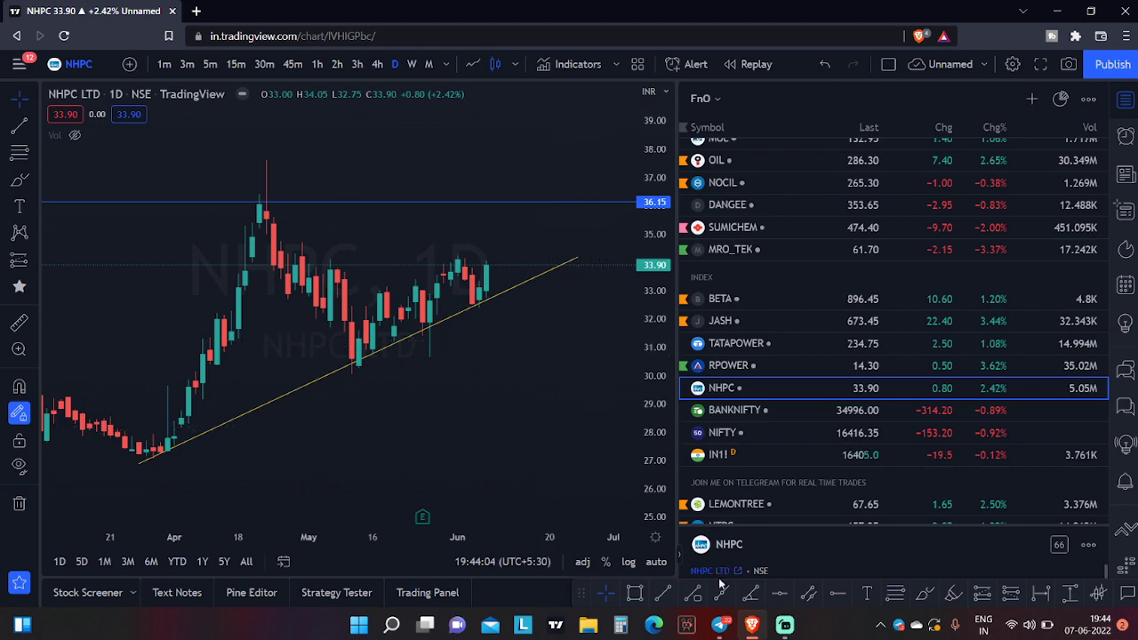
{"action": "left_click", "coordinate": [719, 625]}
{"action": "scroll", "coordinate": [528, 353], "scroll_direction": "up", "scroll_amount": 15}
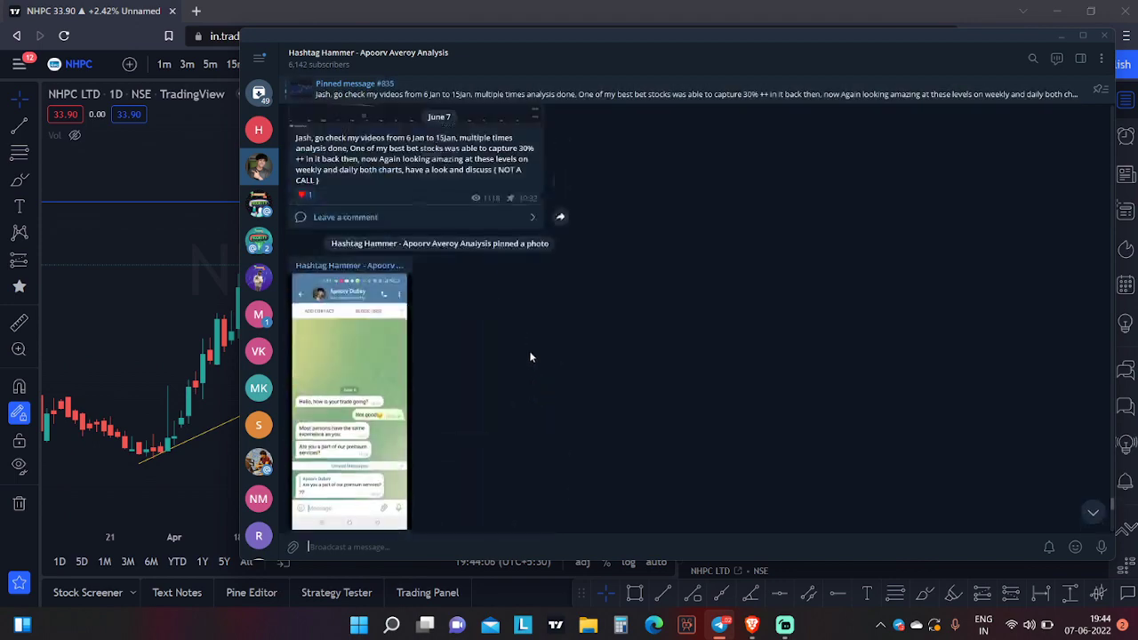
{"action": "scroll", "coordinate": [528, 353], "scroll_direction": "up", "scroll_amount": 15}
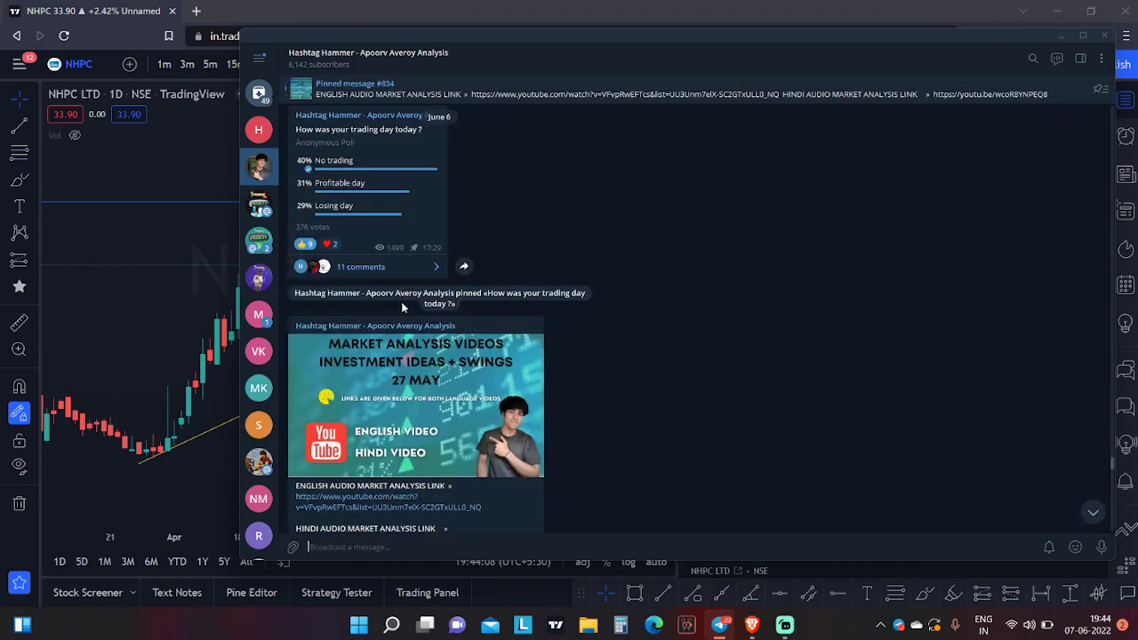
{"action": "scroll", "coordinate": [411, 316], "scroll_direction": "up", "scroll_amount": 2}
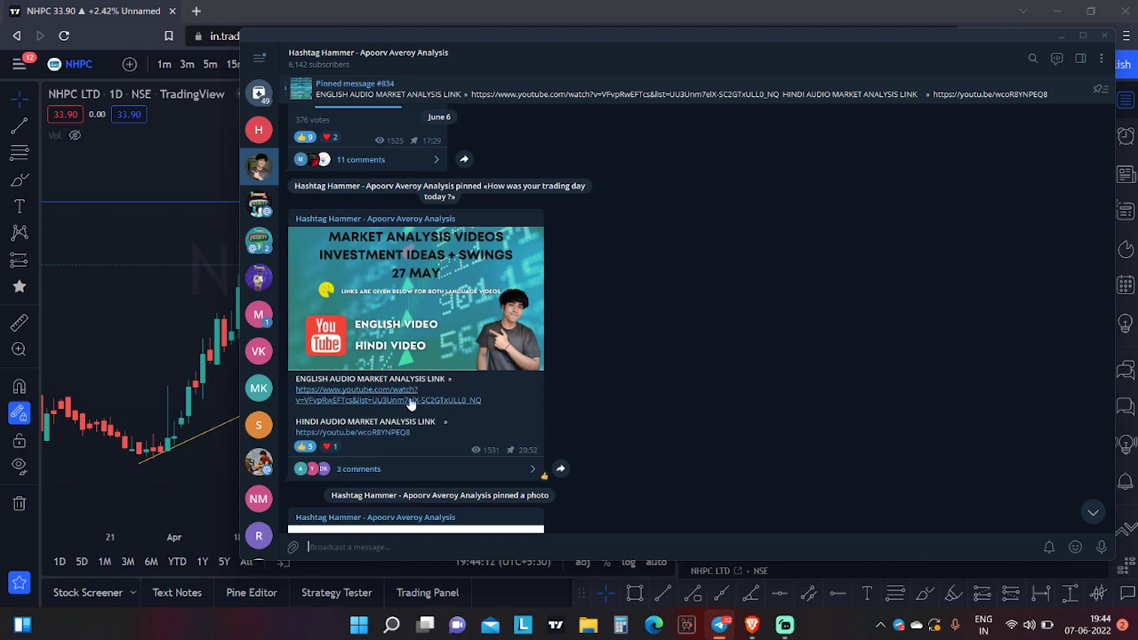
{"action": "scroll", "coordinate": [406, 401], "scroll_direction": "down", "scroll_amount": 1}
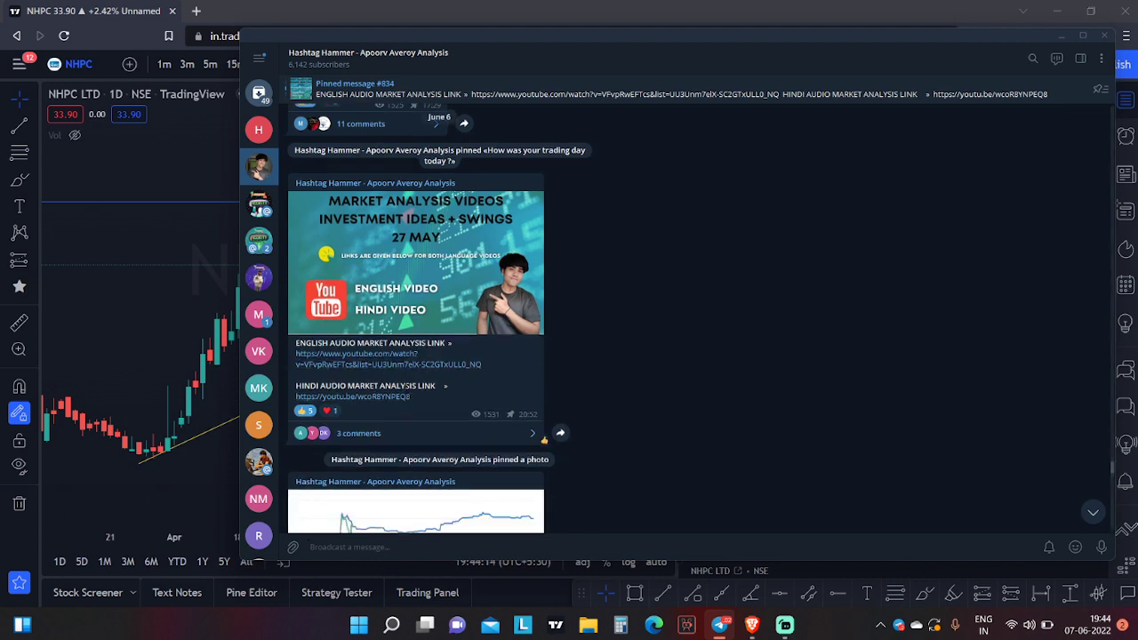
{"action": "scroll", "coordinate": [401, 400], "scroll_direction": "down", "scroll_amount": 7}
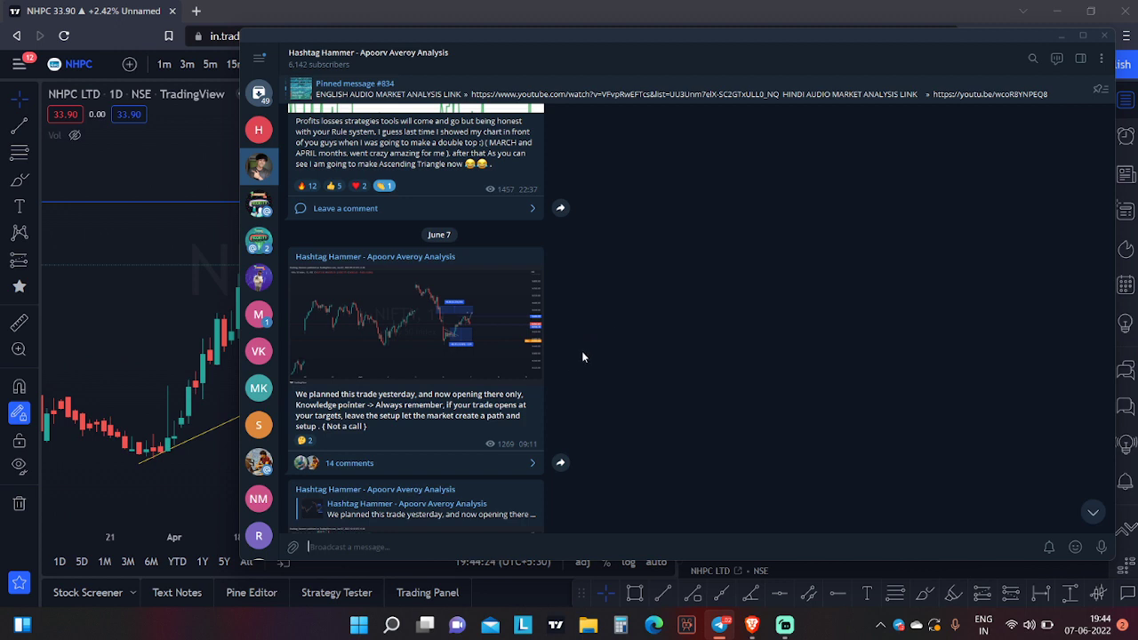
{"action": "scroll", "coordinate": [583, 354], "scroll_direction": "down", "scroll_amount": 1}
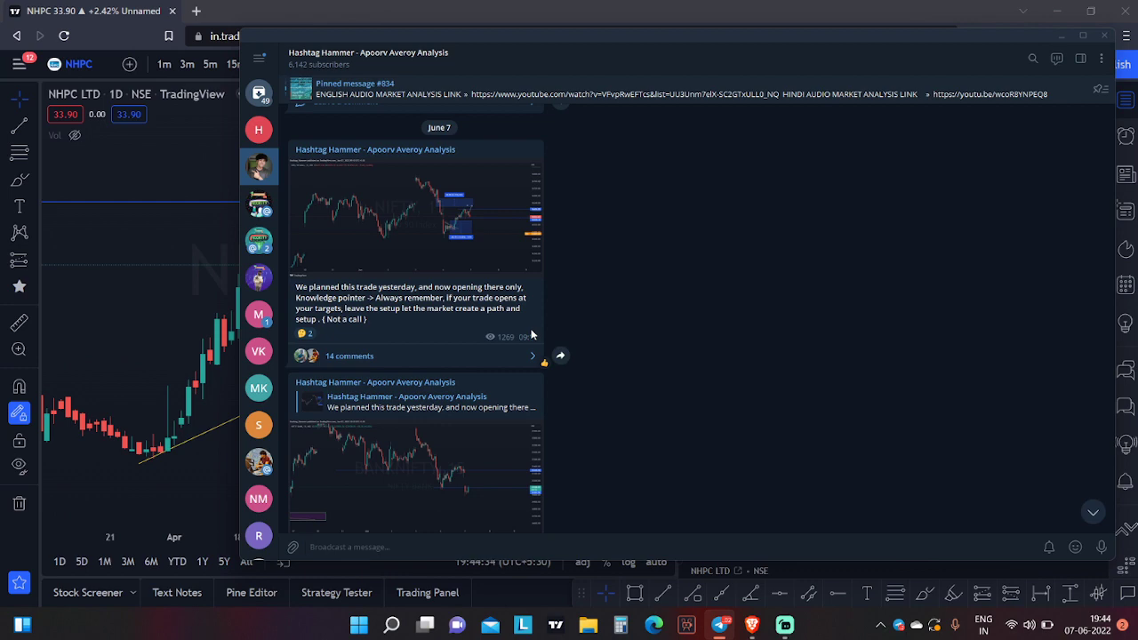
{"action": "scroll", "coordinate": [516, 335], "scroll_direction": "down", "scroll_amount": 15}
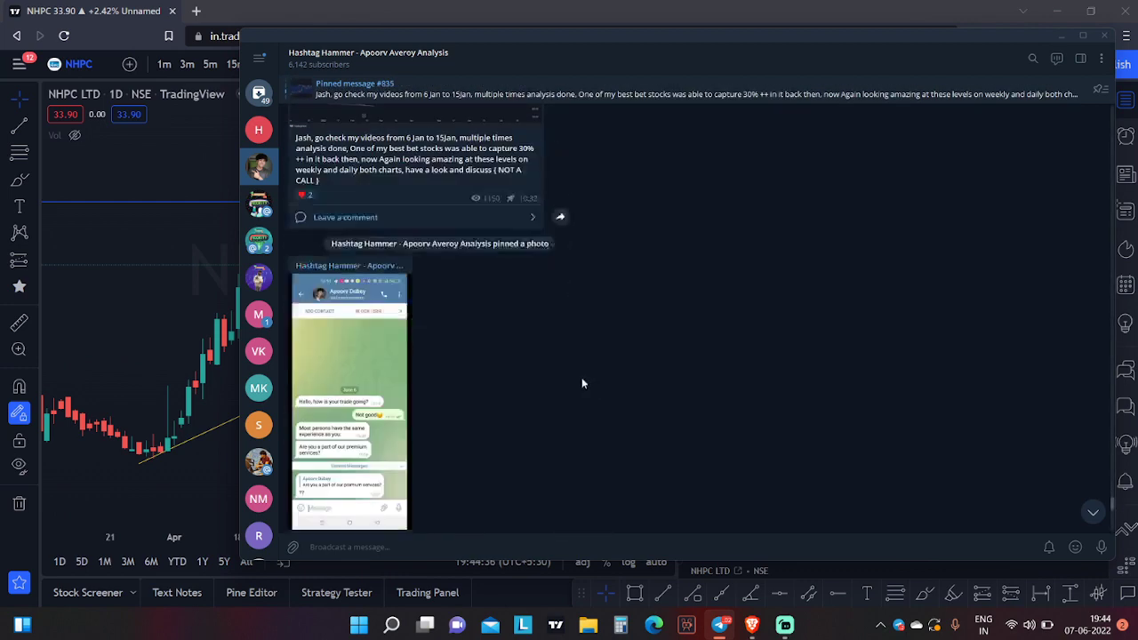
- Return to the TradingView chart, load BETA from the FnO watchlist and hide the watchlist
{"action": "left_click", "coordinate": [189, 168]}
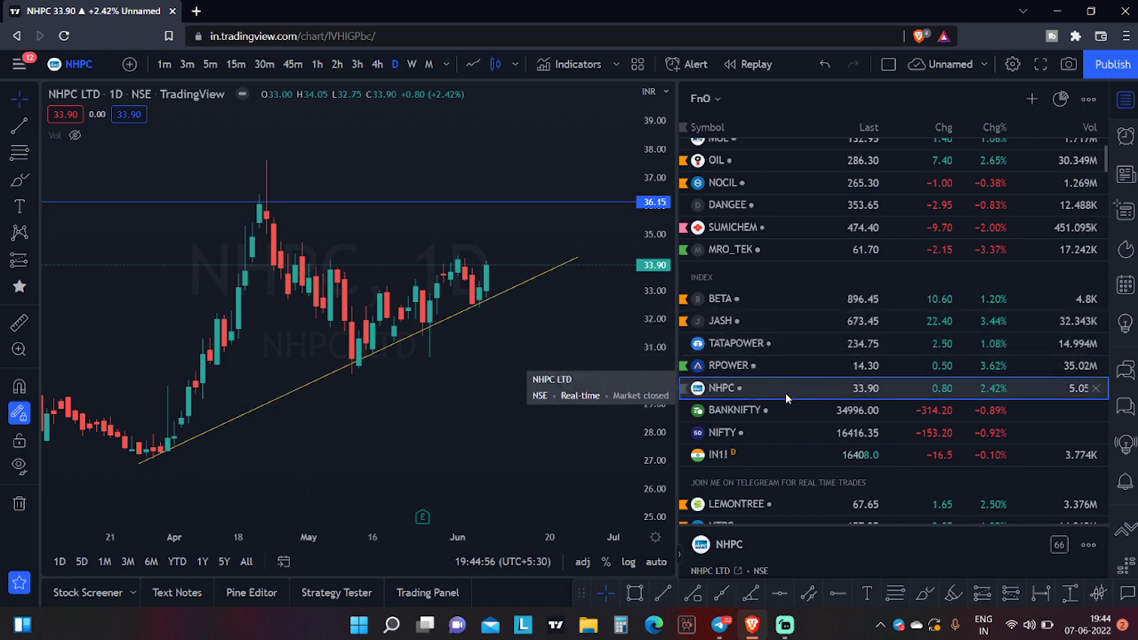
{"action": "scroll", "coordinate": [802, 280], "scroll_direction": "up", "scroll_amount": 2}
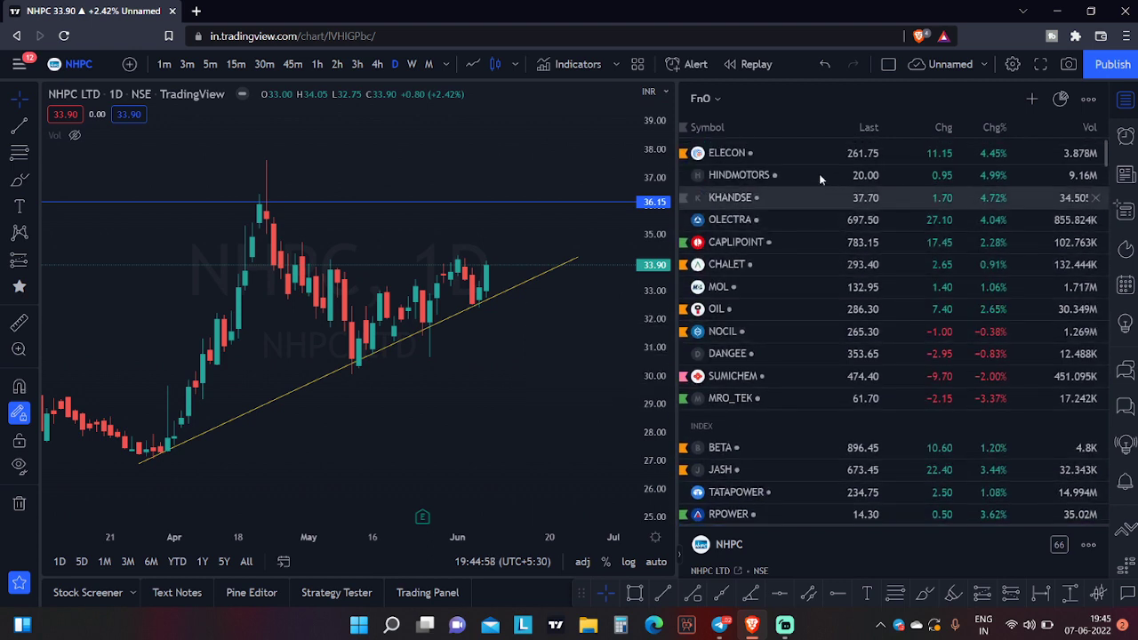
{"action": "scroll", "coordinate": [832, 426], "scroll_direction": "down", "scroll_amount": 4}
{"action": "scroll", "coordinate": [830, 425], "scroll_direction": "up", "scroll_amount": 2}
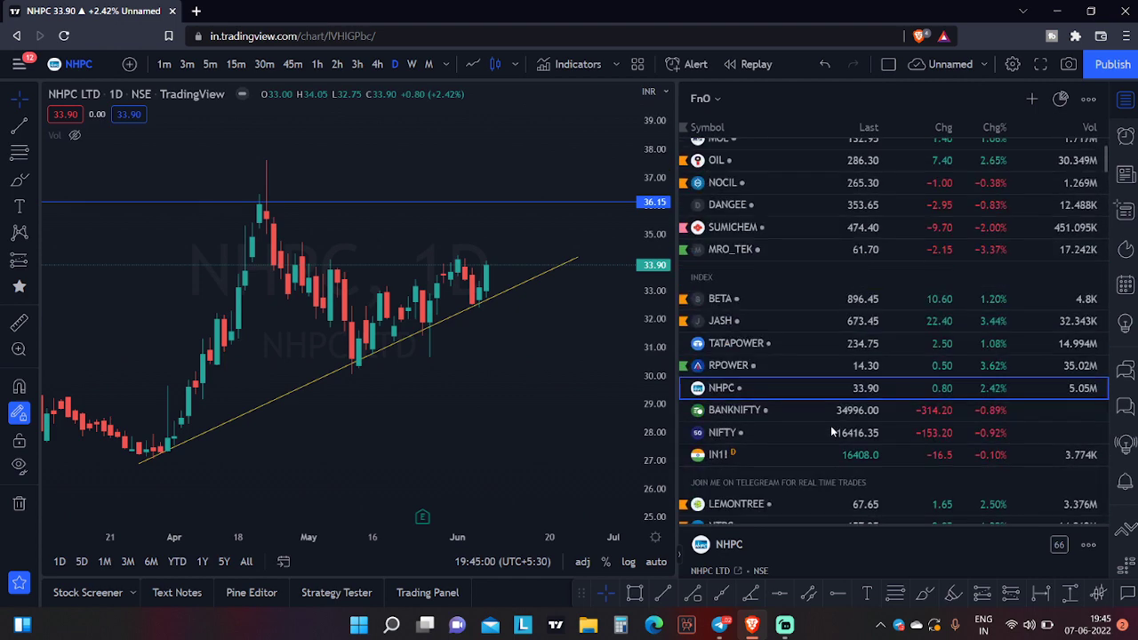
{"action": "left_click", "coordinate": [845, 299]}
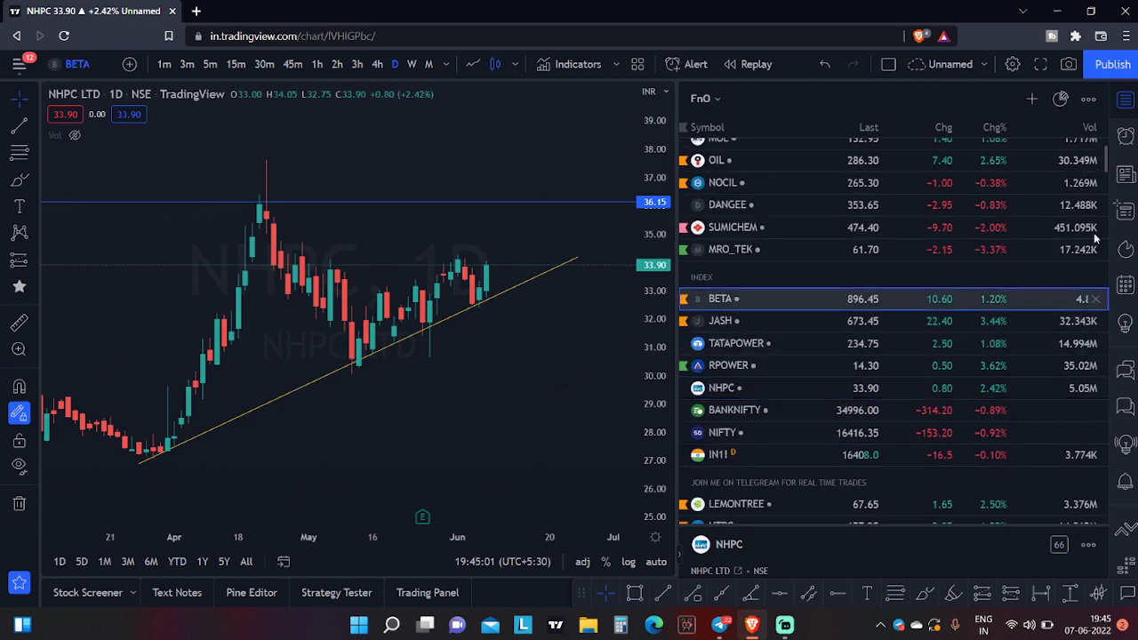
{"action": "left_click", "coordinate": [1126, 100]}
{"action": "left_click_drag", "start_coordinate": [762, 229], "coordinate": [687, 178]}
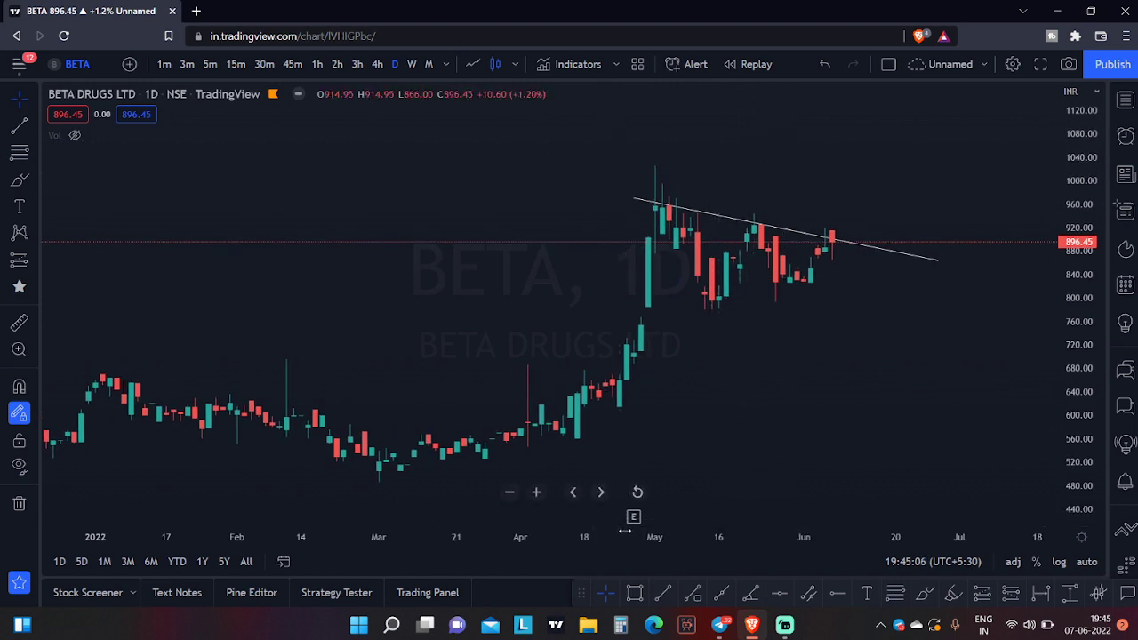
- Outline BETA's October to April consolidation range with the Brush tool and mark its breakout level
{"action": "scroll", "coordinate": [813, 424], "scroll_direction": "down", "scroll_amount": 3}
{"action": "left_click", "coordinate": [18, 180]}
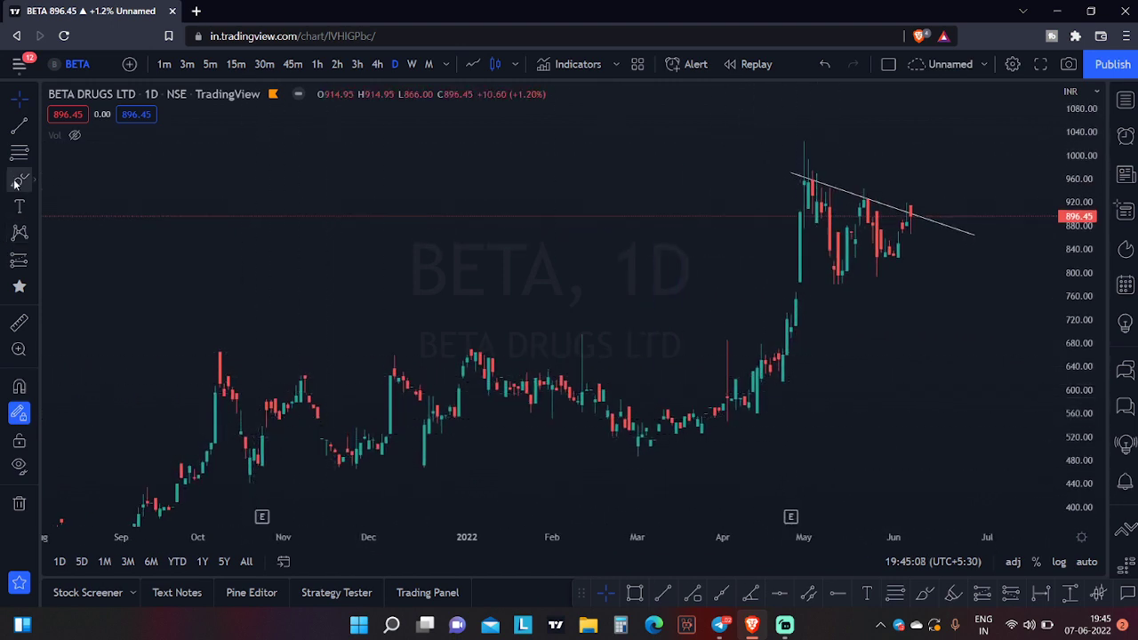
{"action": "mouse_move", "coordinate": [786, 337]}
{"action": "left_mouse_down"}
{"action": "mouse_move", "coordinate": [412, 337]}
{"action": "mouse_move", "coordinate": [245, 449]}
{"action": "mouse_move", "coordinate": [791, 449]}
{"action": "mouse_move", "coordinate": [798, 345]}
{"action": "mouse_move", "coordinate": [788, 339]}
{"action": "left_mouse_up"}
{"action": "left_click_drag", "start_coordinate": [222, 366], "coordinate": [853, 354]}
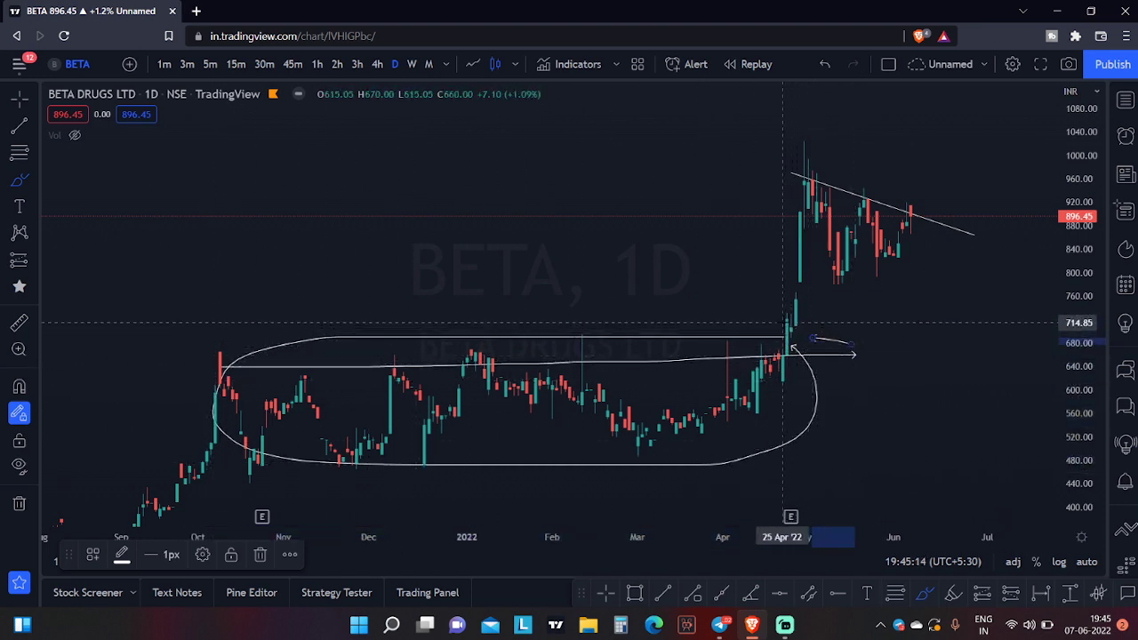
- Undo the brush strokes around the consolidation range
{"action": "left_click", "coordinate": [14, 327]}
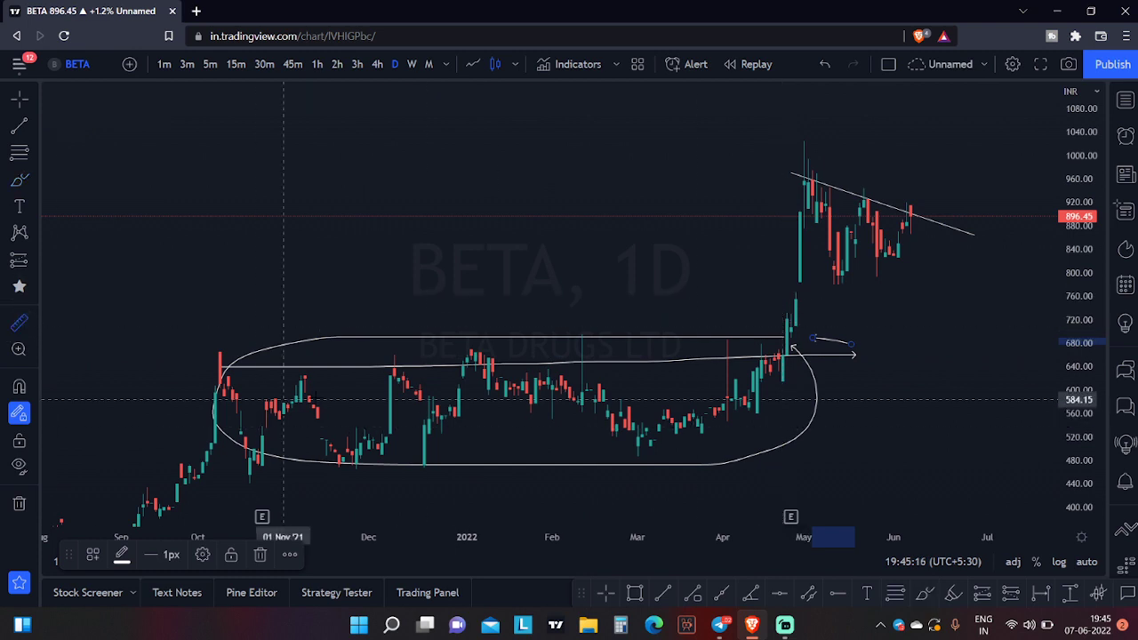
{"action": "key", "text": "Escape"}
{"action": "key", "text": "ctrl+z"}
{"action": "key", "text": "ctrl+z"}
{"action": "key", "text": "ctrl+z"}
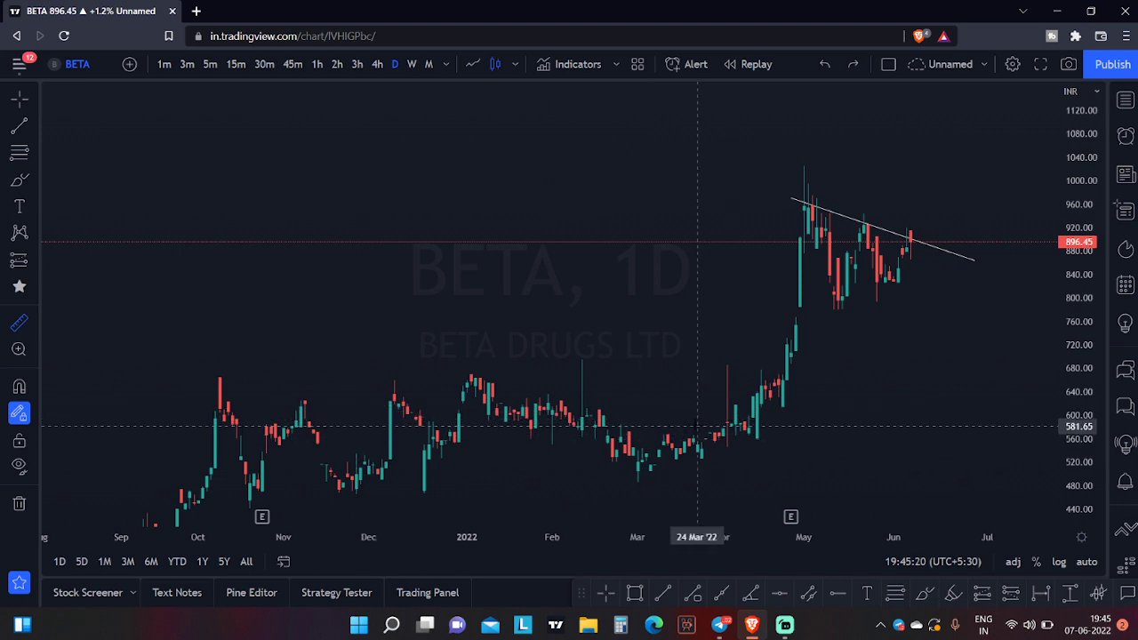
- Measure BETA's rally from the 26 Apr '22 candle up to the early May high
{"action": "left_click", "coordinate": [787, 346]}
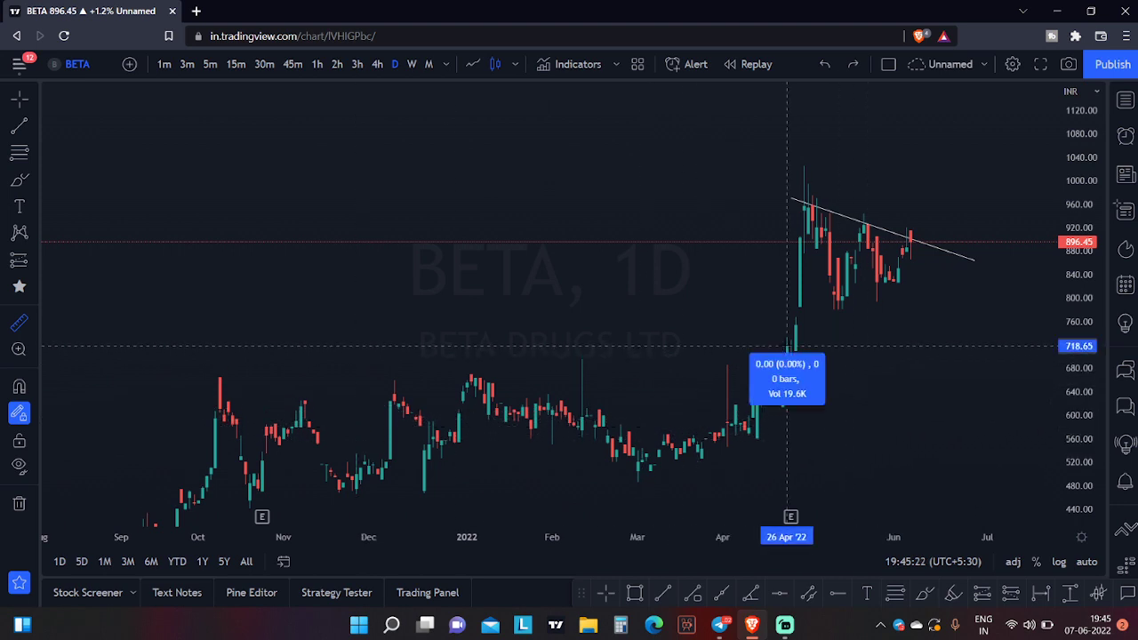
{"action": "left_click", "coordinate": [817, 187]}
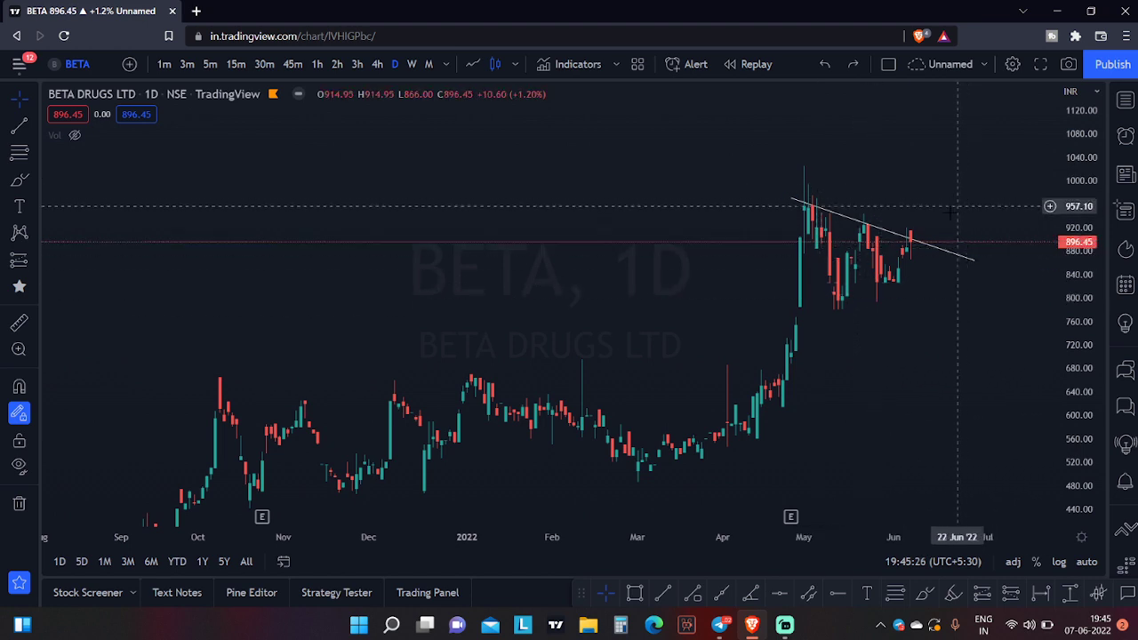
- Draw a rising trend line under the May and June lows to close the triangle below the descending line
{"action": "left_click_drag", "start_coordinate": [958, 206], "coordinate": [916, 221]}
{"action": "left_click", "coordinate": [19, 126]}
{"action": "left_click", "coordinate": [786, 325]}
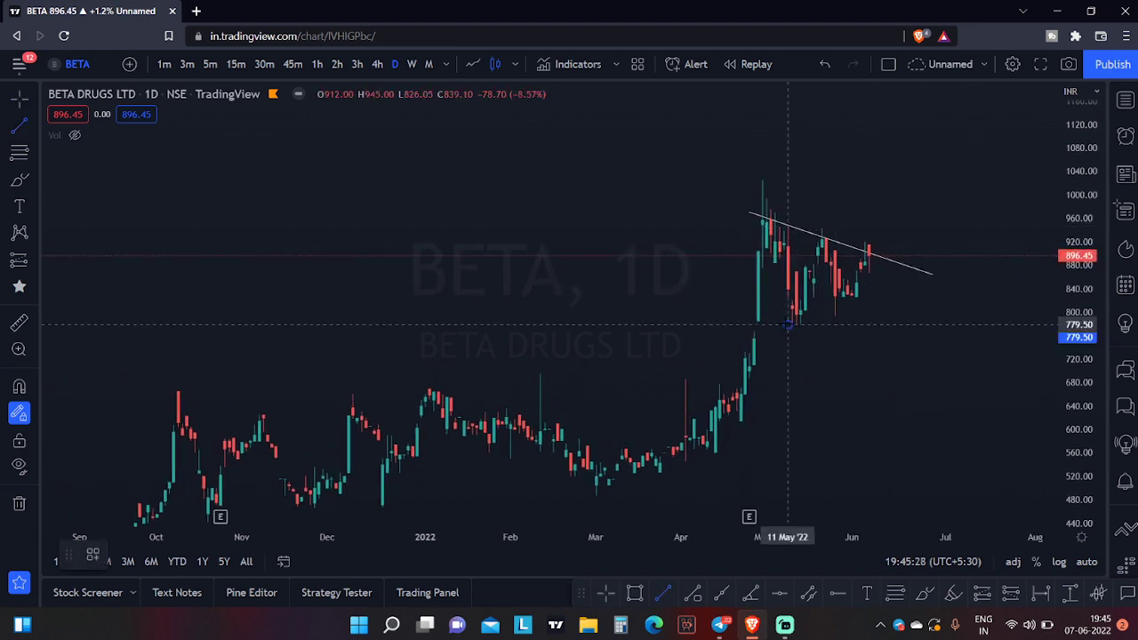
{"action": "left_click", "coordinate": [937, 254]}
{"action": "left_click_drag", "start_coordinate": [894, 209], "coordinate": [843, 221]}
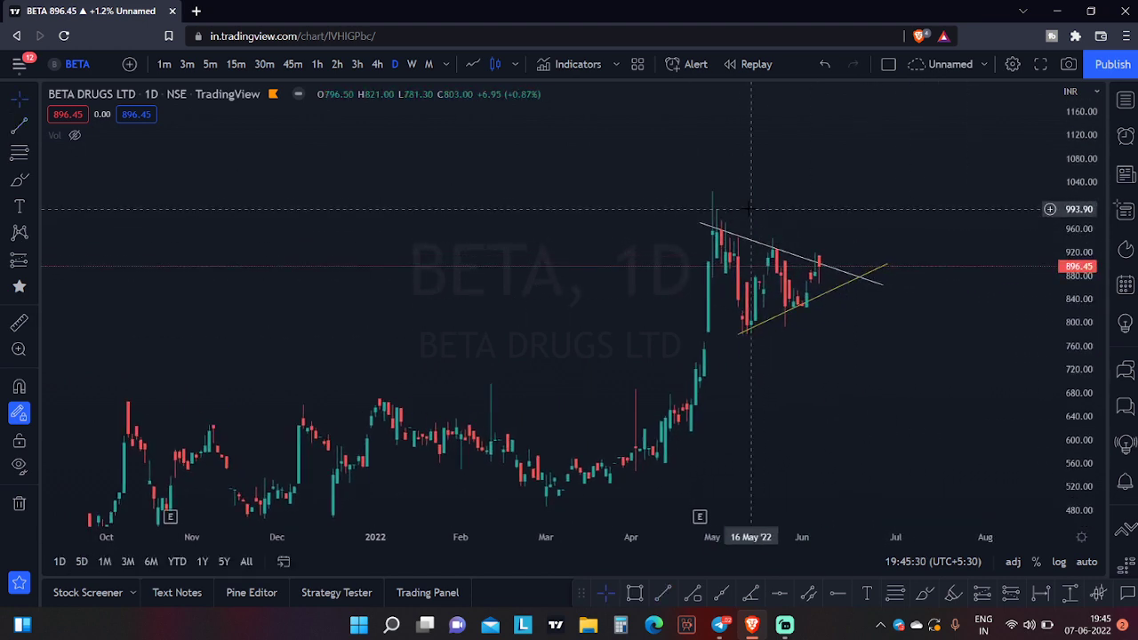
- Place a horizontal ray at about 917.80, at the high of BETA's latest candle
{"action": "left_click_drag", "start_coordinate": [765, 213], "coordinate": [755, 219]}
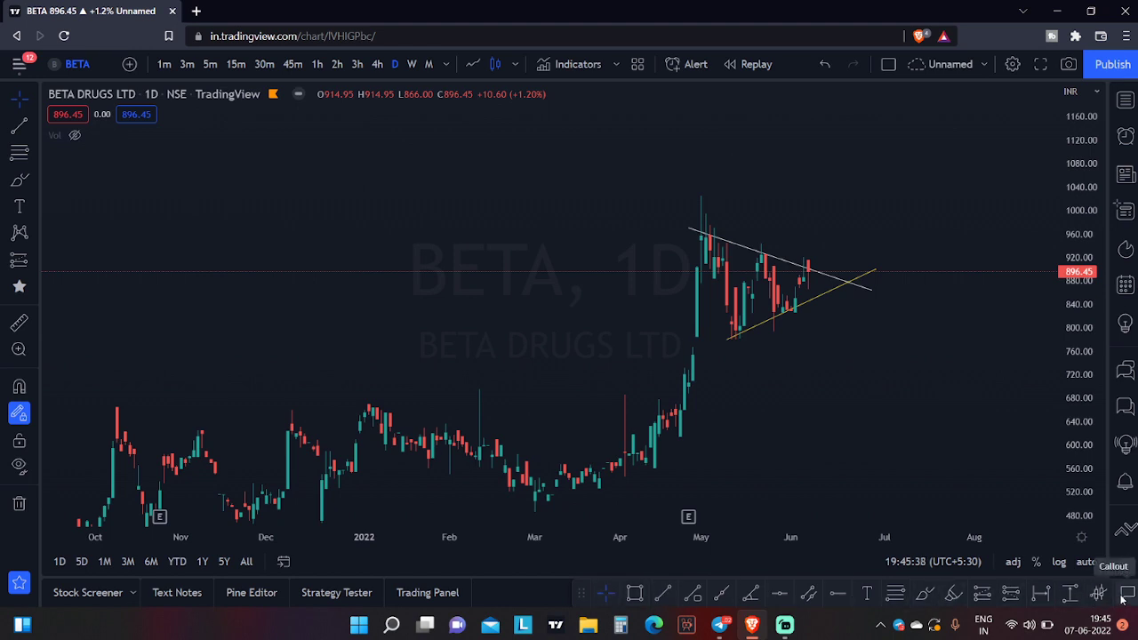
{"action": "left_click", "coordinate": [833, 599]}
{"action": "left_click", "coordinate": [790, 259]}
{"action": "left_click_drag", "start_coordinate": [829, 204], "coordinate": [692, 212]}
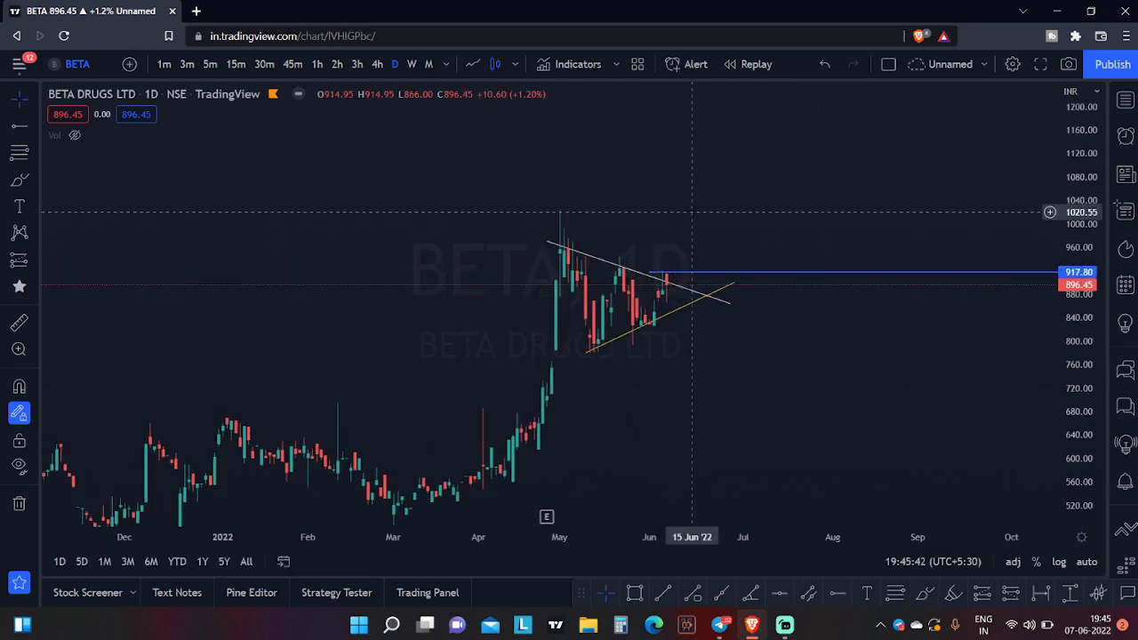
- Make Price Label a favourite tool instead of Callout and place a price label at 919.05 on BETA's latest candle high
{"action": "left_click", "coordinate": [36, 240]}
{"action": "left_click", "coordinate": [35, 225]}
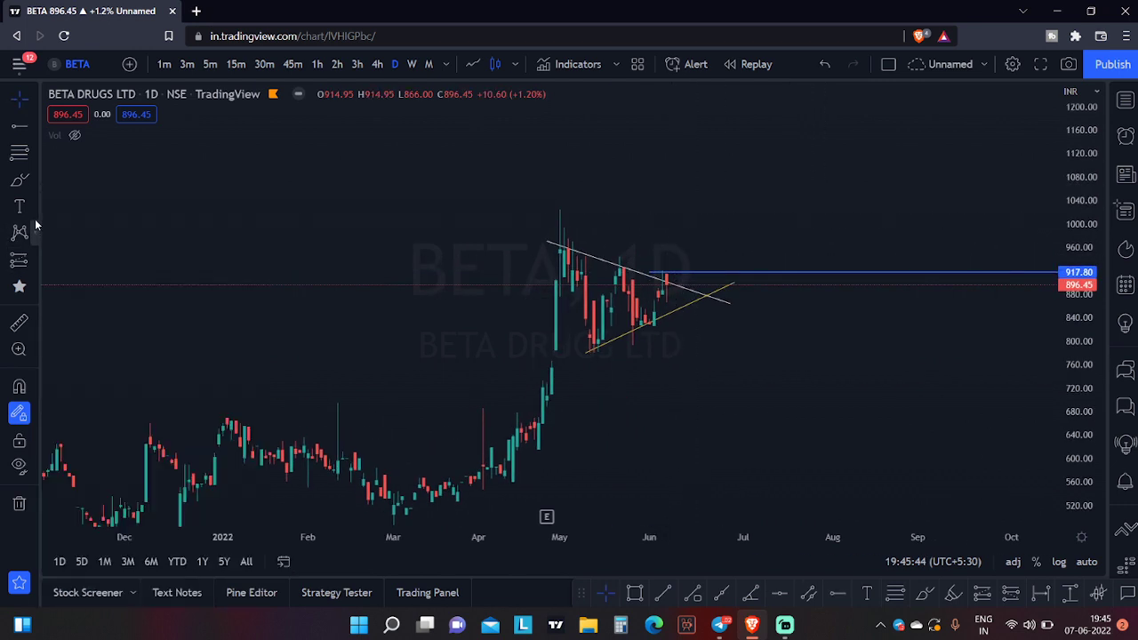
{"action": "left_click", "coordinate": [36, 215]}
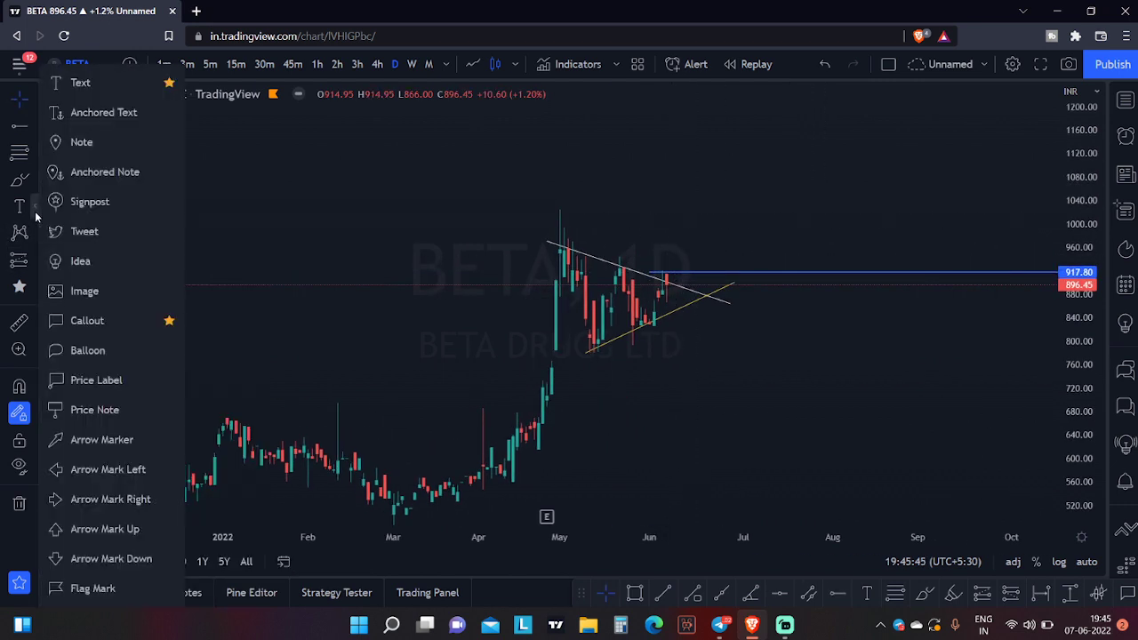
{"action": "left_click", "coordinate": [169, 379]}
{"action": "left_click", "coordinate": [169, 320]}
{"action": "left_click", "coordinate": [96, 380]}
{"action": "left_click", "coordinate": [664, 276]}
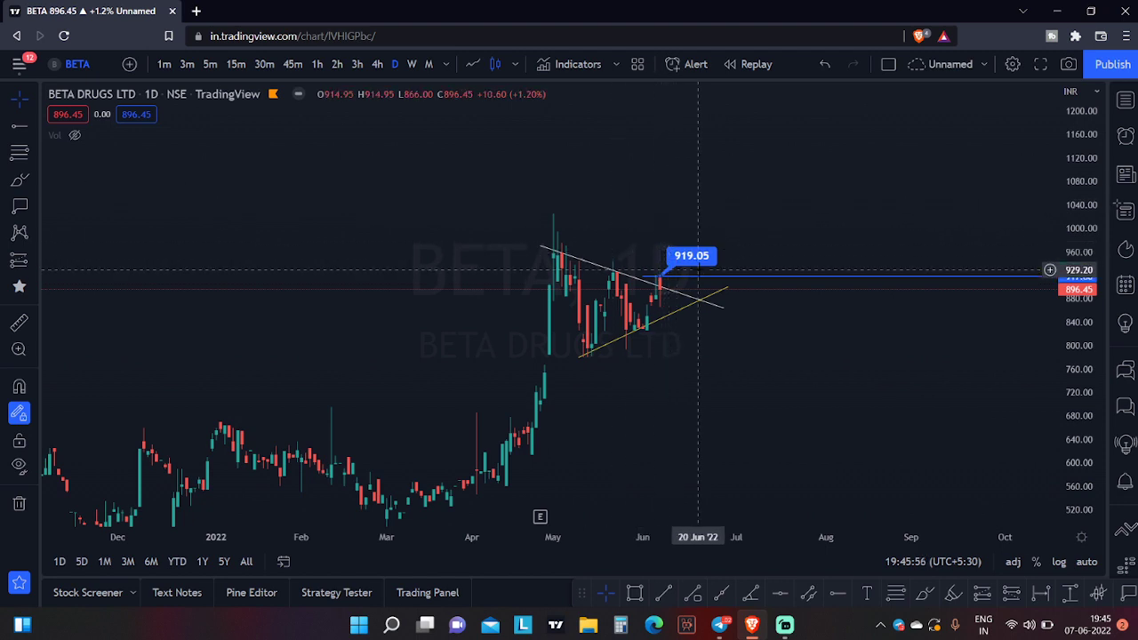
- Load the JASH daily chart and examine its falling wedge from July 2021 and the rally that follows
{"action": "key", "text": "Down"}
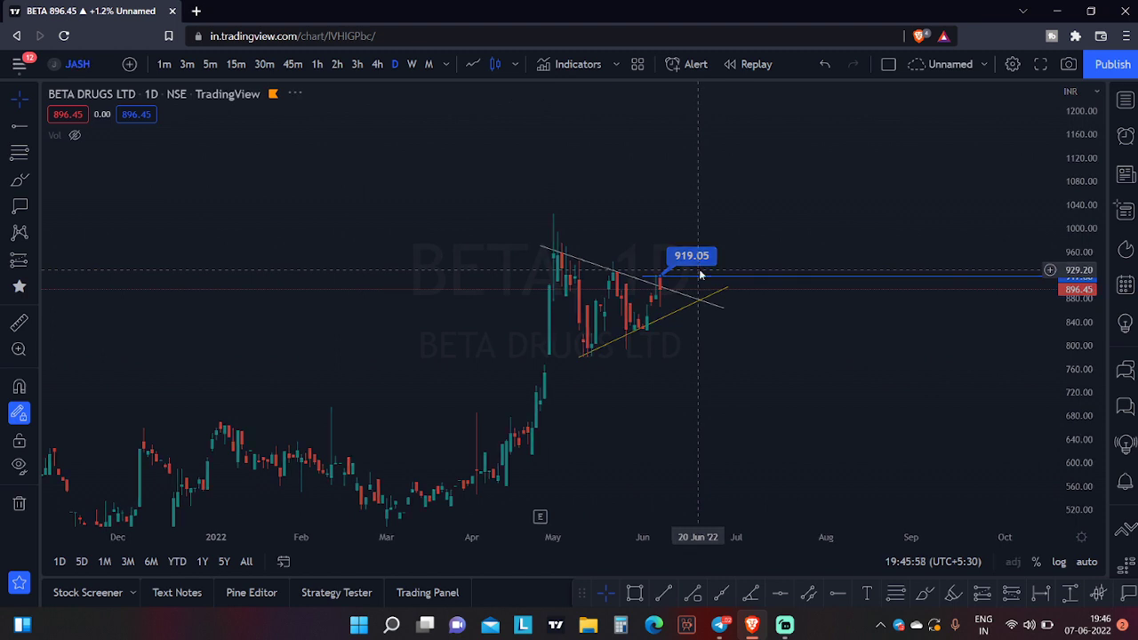
{"action": "left_click_drag", "start_coordinate": [778, 167], "coordinate": [862, 170]}
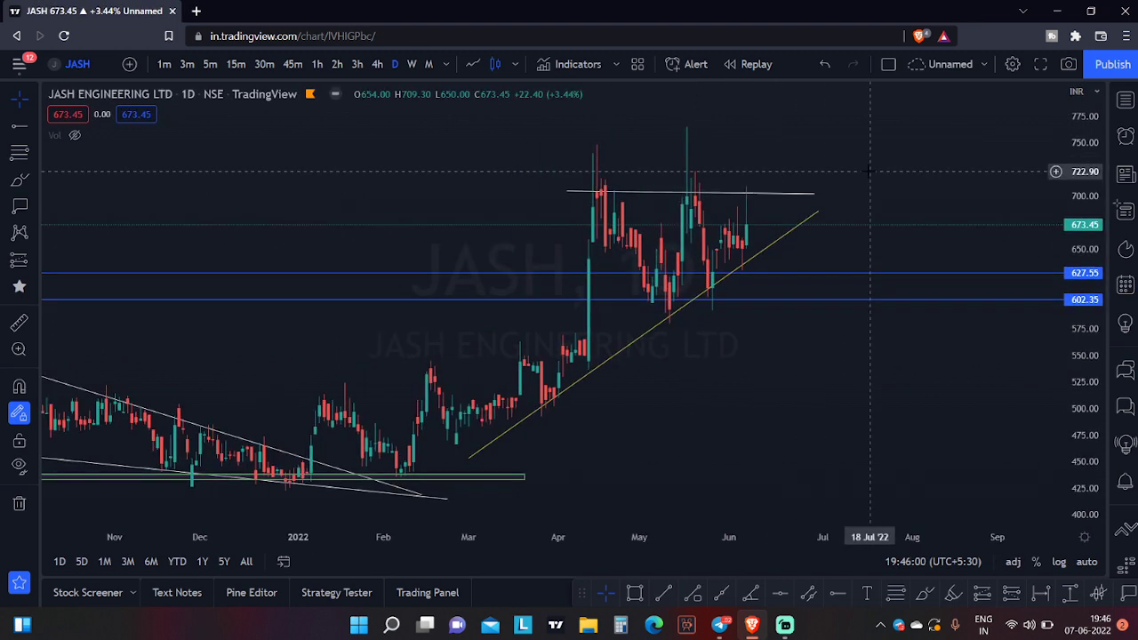
{"action": "left_click_drag", "start_coordinate": [246, 214], "coordinate": [322, 213]}
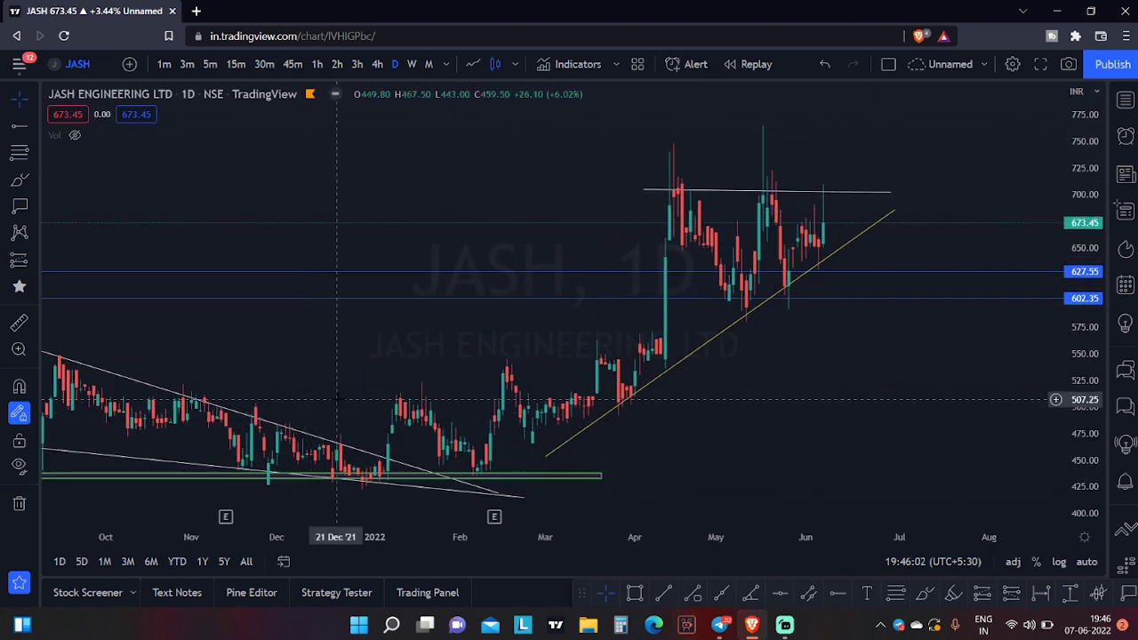
{"action": "left_click_drag", "start_coordinate": [344, 427], "coordinate": [610, 432]}
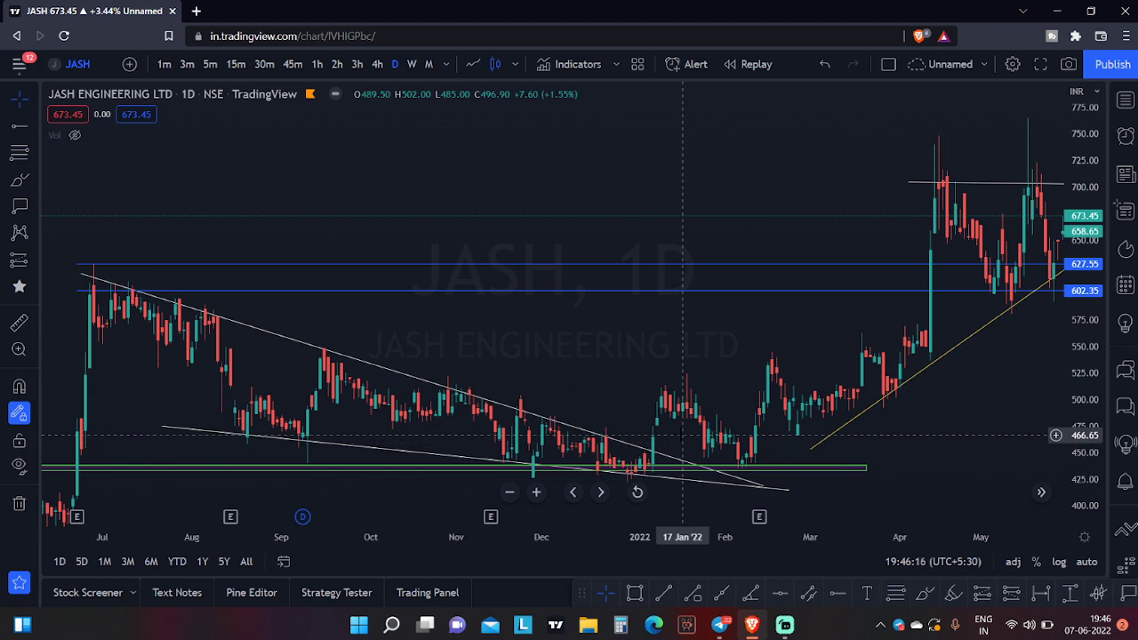
{"action": "left_click_drag", "start_coordinate": [851, 381], "coordinate": [763, 381]}
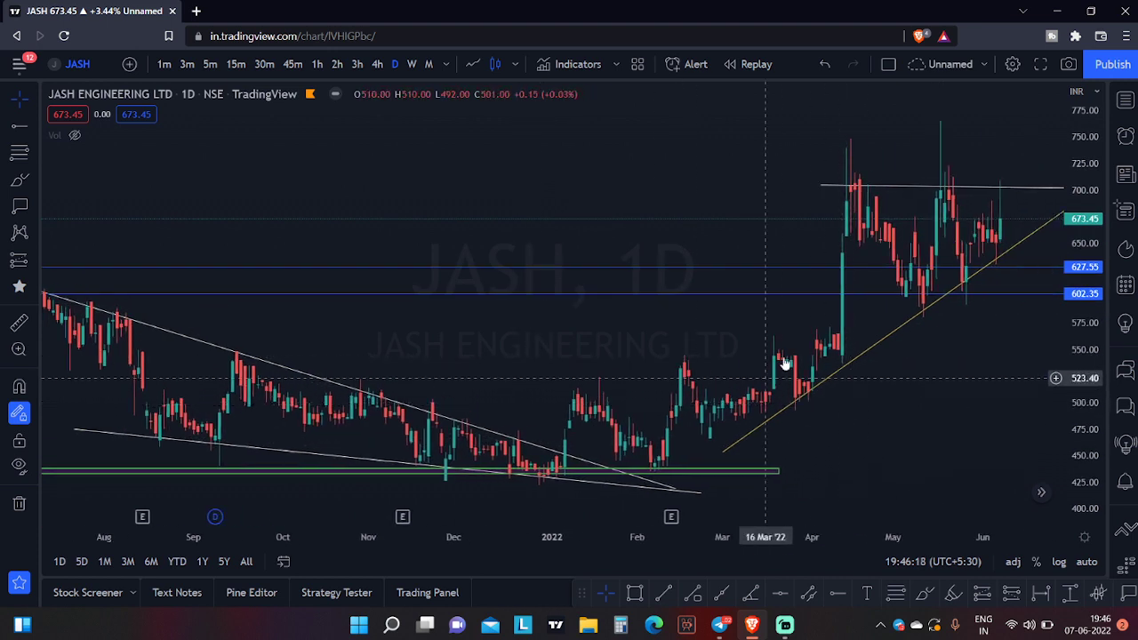
- Measure JASH's rally from the 7 January 2022 breakout candle up to the May high, and again up to the mid-April surge
{"action": "left_click", "coordinate": [21, 322]}
{"action": "left_click", "coordinate": [569, 440]}
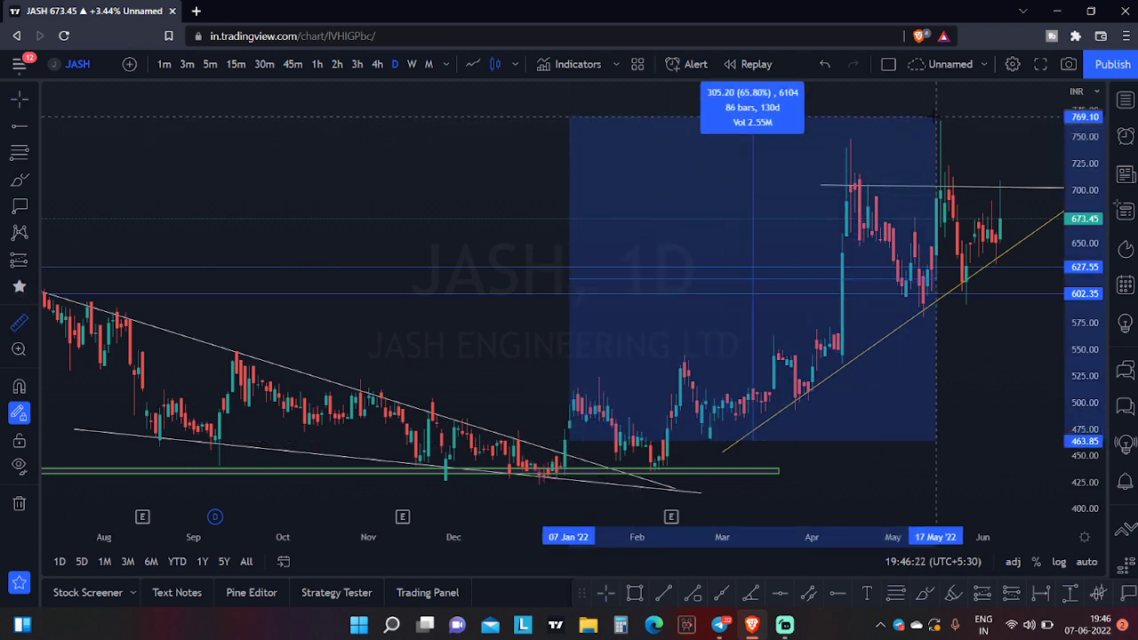
{"action": "left_click", "coordinate": [1003, 214]}
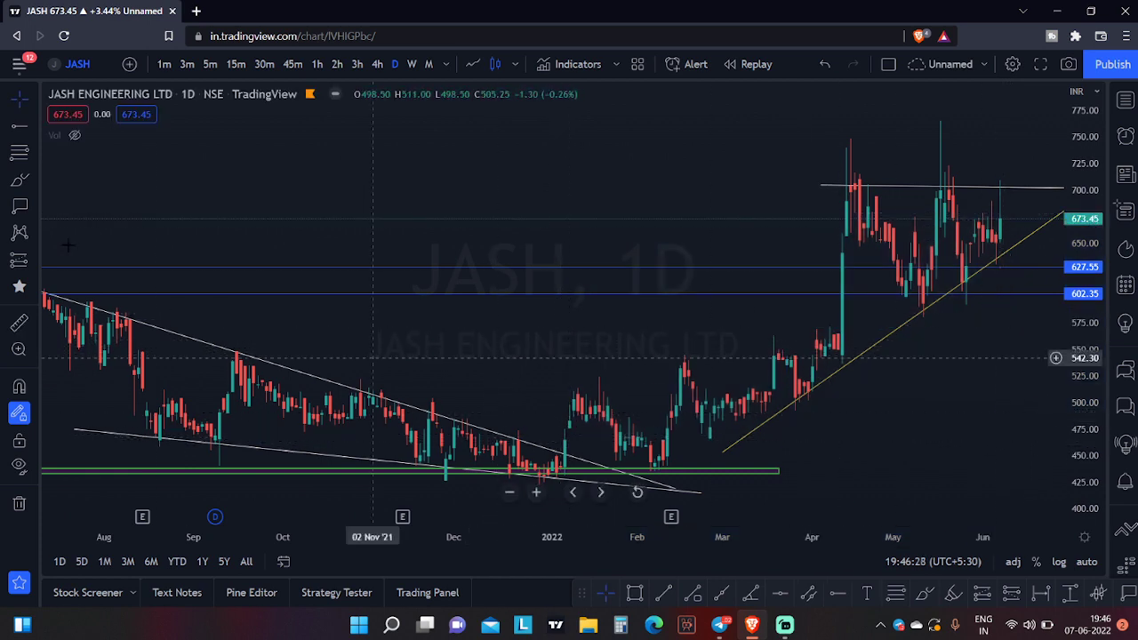
{"action": "left_click", "coordinate": [18, 322]}
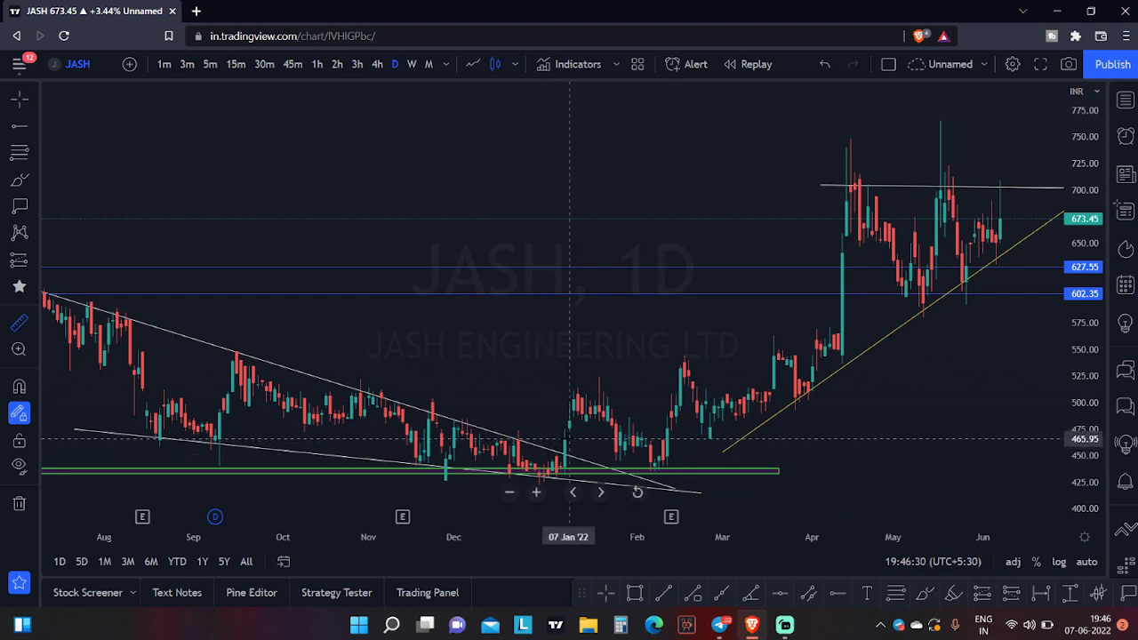
{"action": "left_click", "coordinate": [569, 438]}
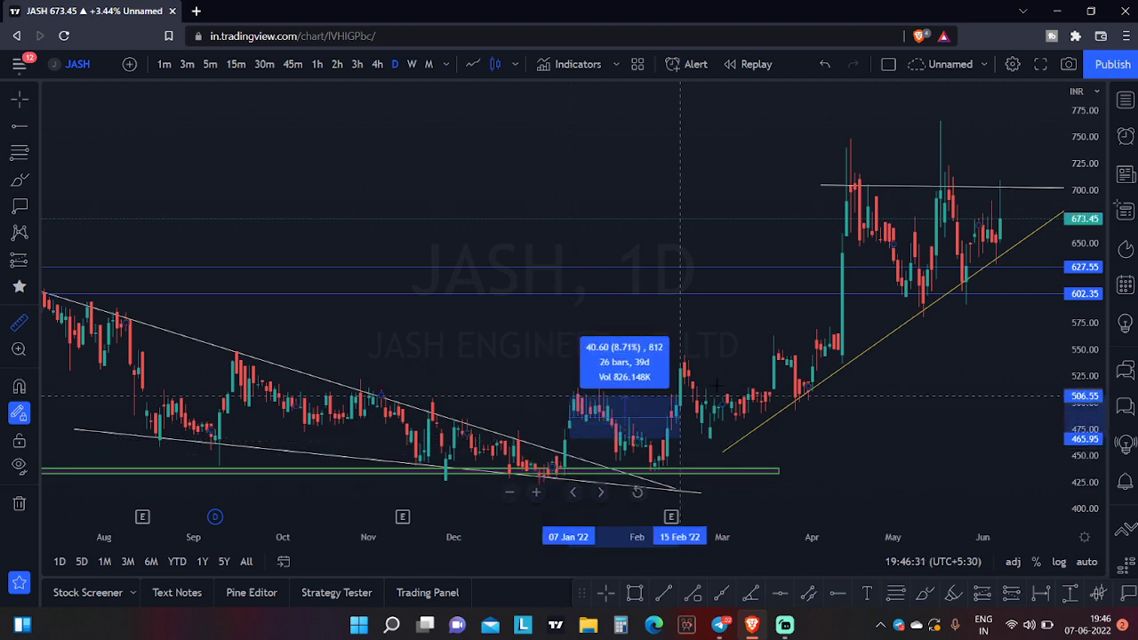
{"action": "left_click", "coordinate": [843, 253]}
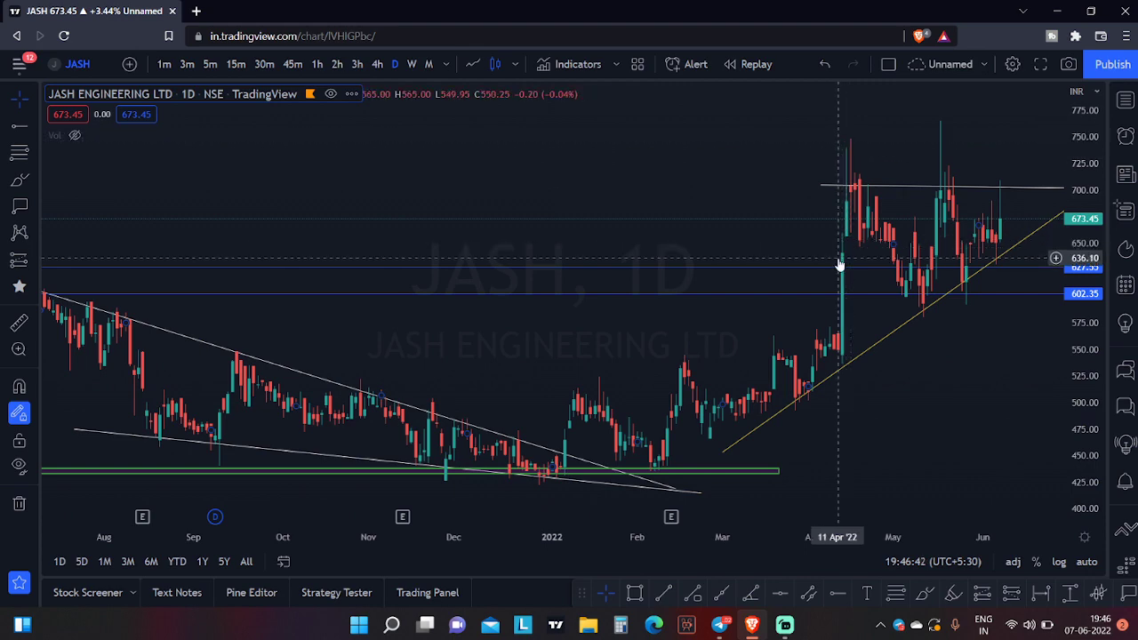
- Examine JASH's triangle from April to June against the earlier falling wedge and the 627.55 and 602.35 levels
{"action": "left_click_drag", "start_coordinate": [463, 263], "coordinate": [540, 262]}
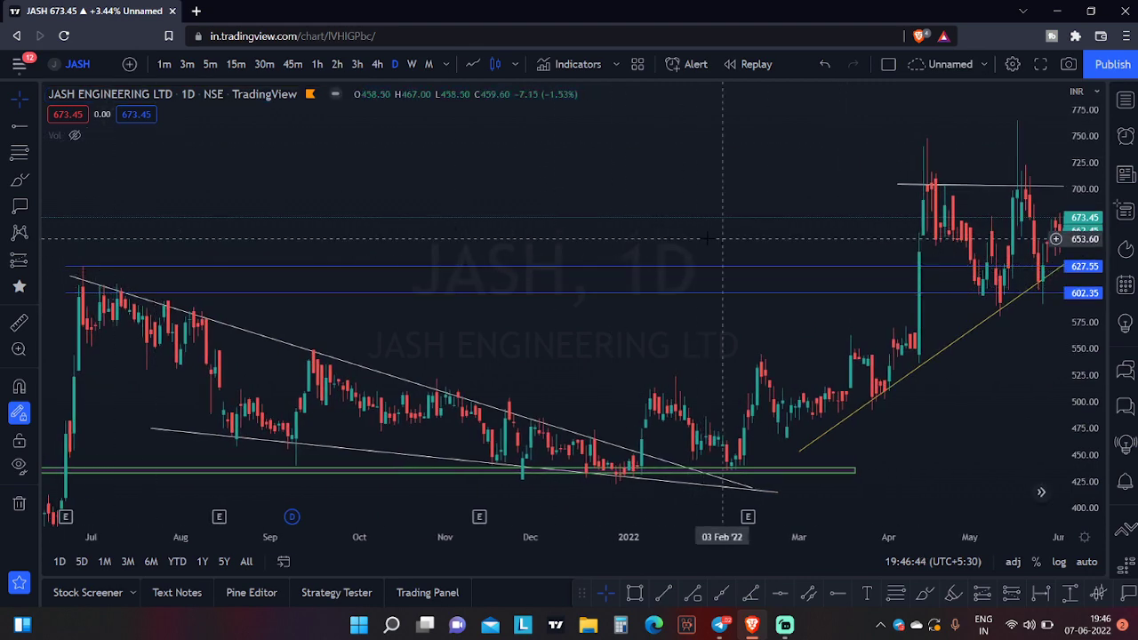
{"action": "scroll", "coordinate": [712, 266], "scroll_direction": "right", "scroll_amount": 3}
{"action": "left_click_drag", "start_coordinate": [818, 249], "coordinate": [678, 255]}
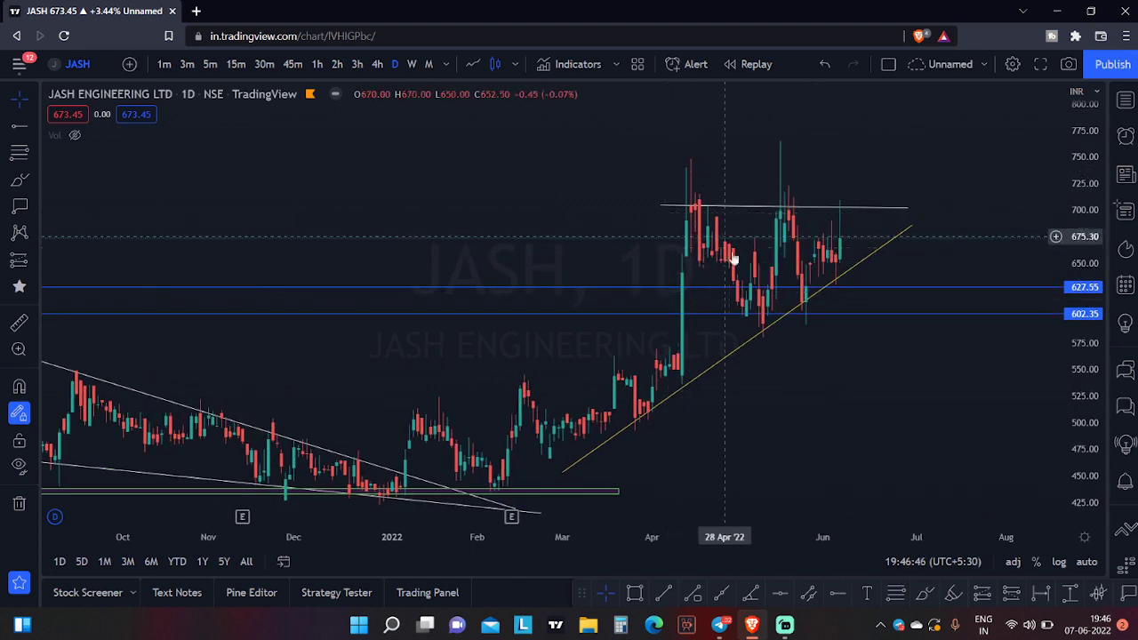
{"action": "left_click_drag", "start_coordinate": [853, 213], "coordinate": [852, 224]}
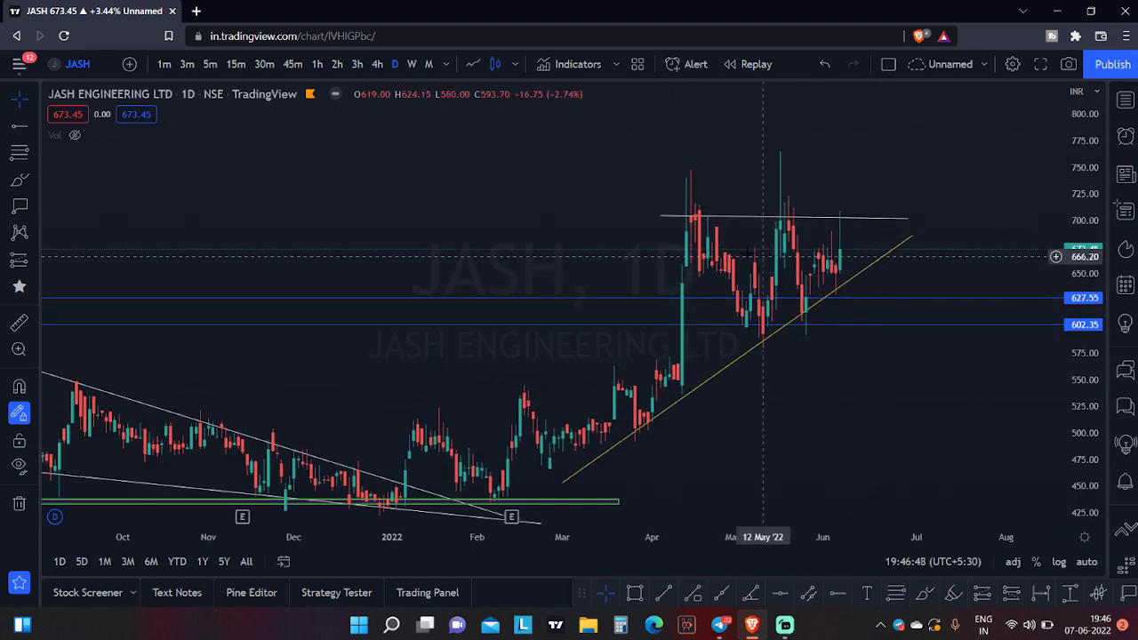
{"action": "scroll", "coordinate": [879, 203], "scroll_direction": "left", "scroll_amount": 3}
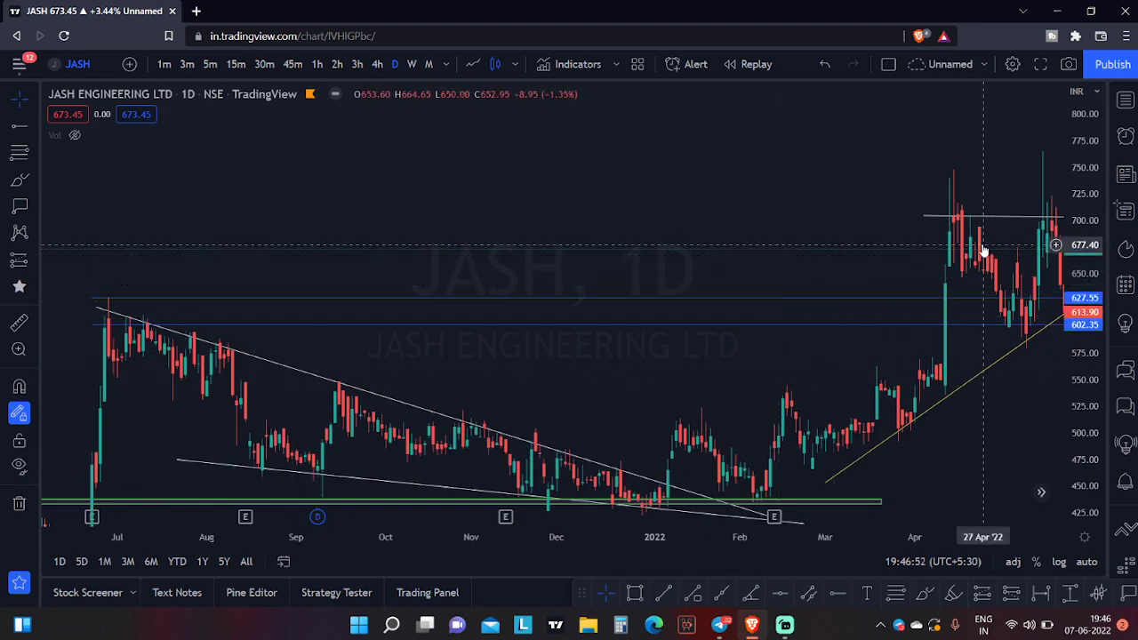
{"action": "scroll", "coordinate": [533, 267], "scroll_direction": "right", "scroll_amount": 3}
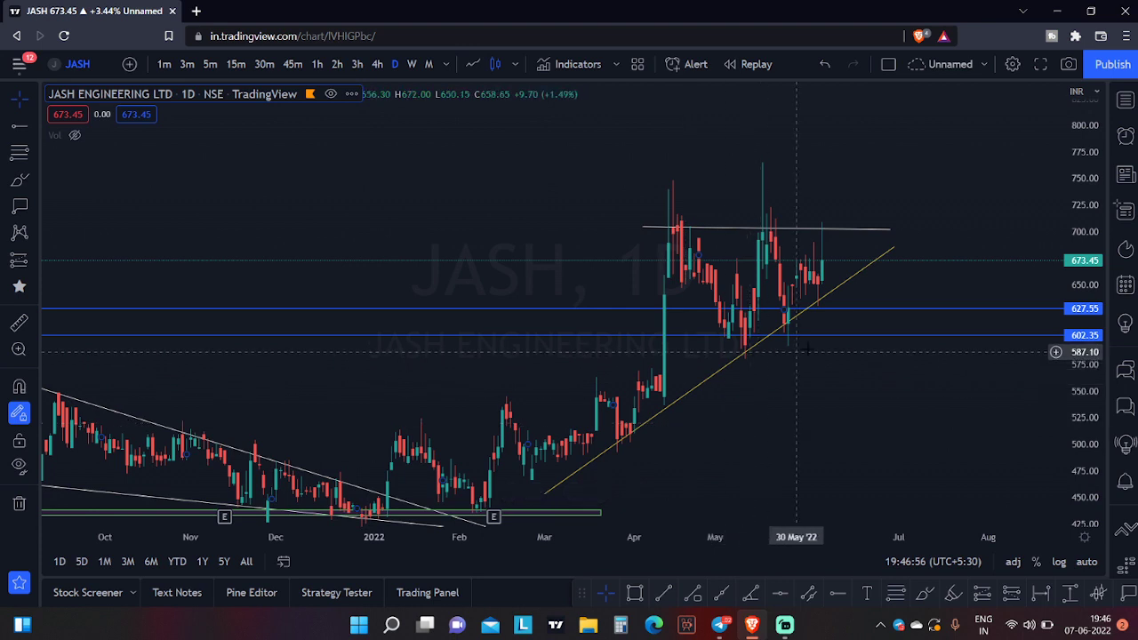
- Brush curved marks under JASH's successive May and June lows along the rising trend line
{"action": "left_click", "coordinate": [19, 180]}
{"action": "left_click_drag", "start_coordinate": [946, 277], "coordinate": [882, 278]}
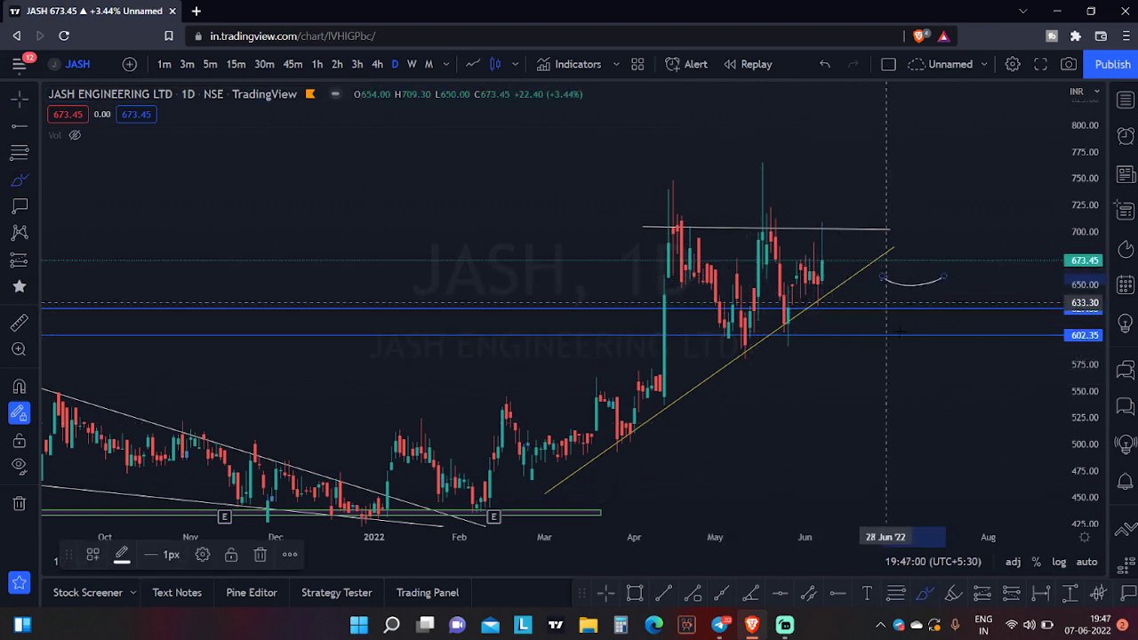
{"action": "mouse_move", "coordinate": [712, 343]}
{"action": "left_mouse_down"}
{"action": "mouse_move", "coordinate": [763, 352]}
{"action": "mouse_move", "coordinate": [815, 318]}
{"action": "left_mouse_up"}
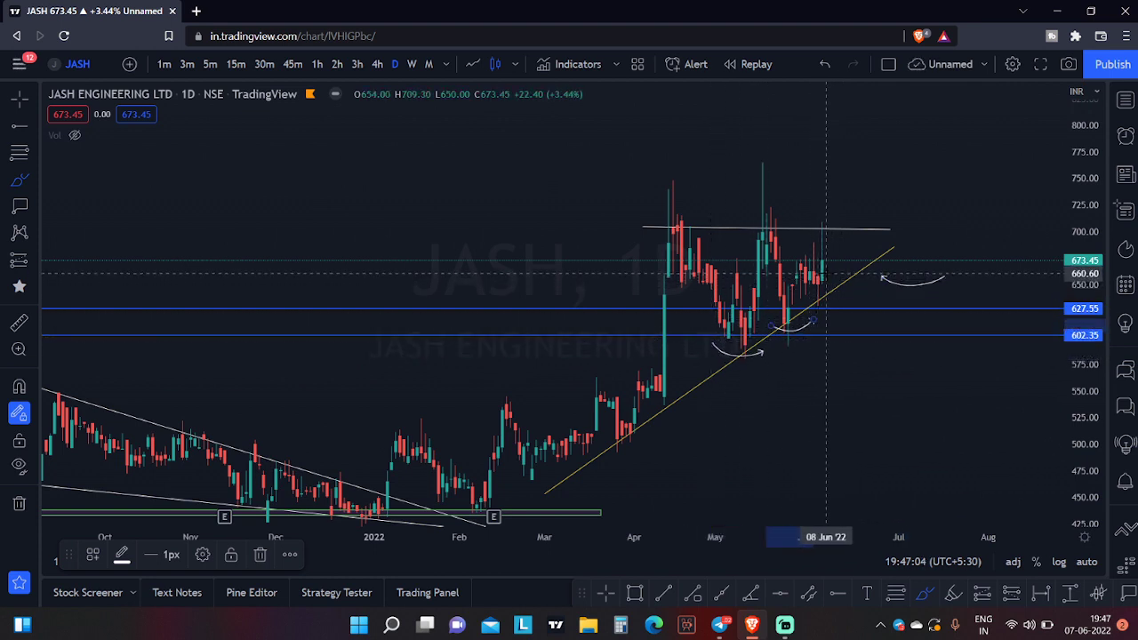
{"action": "mouse_move", "coordinate": [829, 283]}
{"action": "left_mouse_down"}
{"action": "mouse_move", "coordinate": [845, 332]}
{"action": "mouse_move", "coordinate": [861, 300]}
{"action": "mouse_move", "coordinate": [881, 331]}
{"action": "mouse_move", "coordinate": [900, 310]}
{"action": "mouse_move", "coordinate": [913, 333]}
{"action": "left_mouse_up"}
{"action": "key", "text": "Escape"}
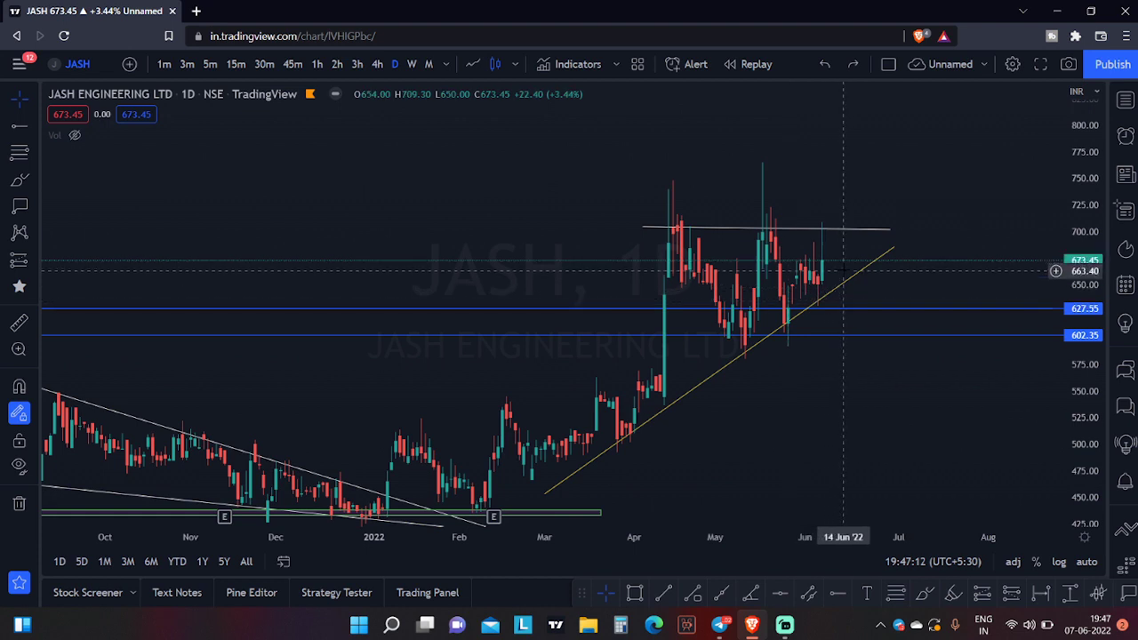
- Brush small arrows pointing at JASH's three higher lows along the rising trend line
{"action": "left_click", "coordinate": [18, 180]}
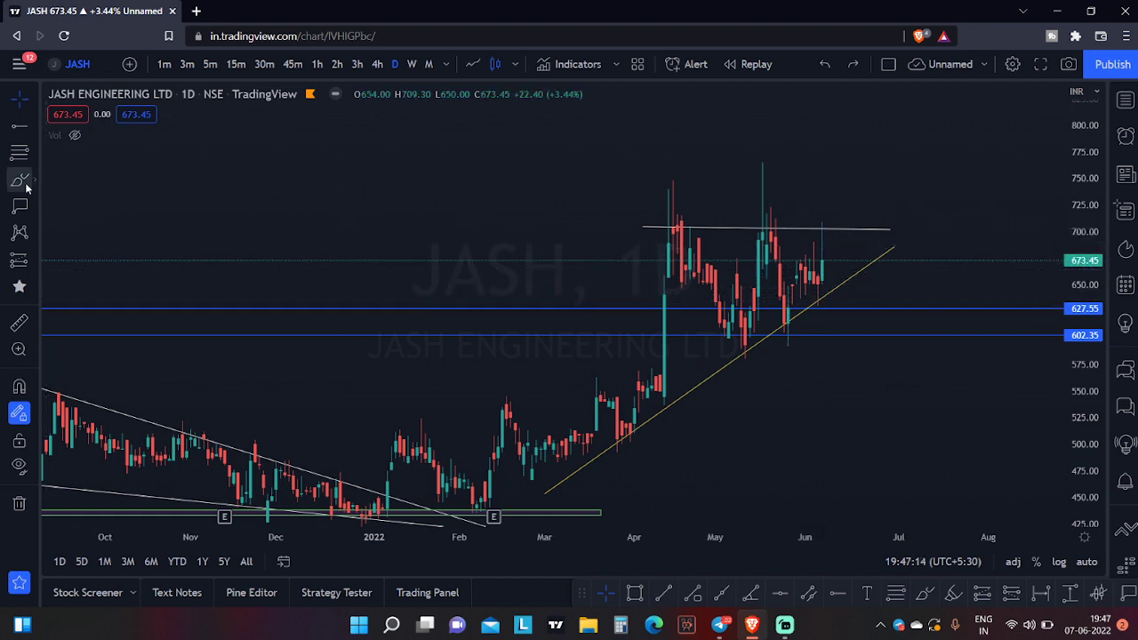
{"action": "left_click_drag", "start_coordinate": [810, 353], "coordinate": [791, 341]}
{"action": "left_click_drag", "start_coordinate": [865, 322], "coordinate": [841, 297]}
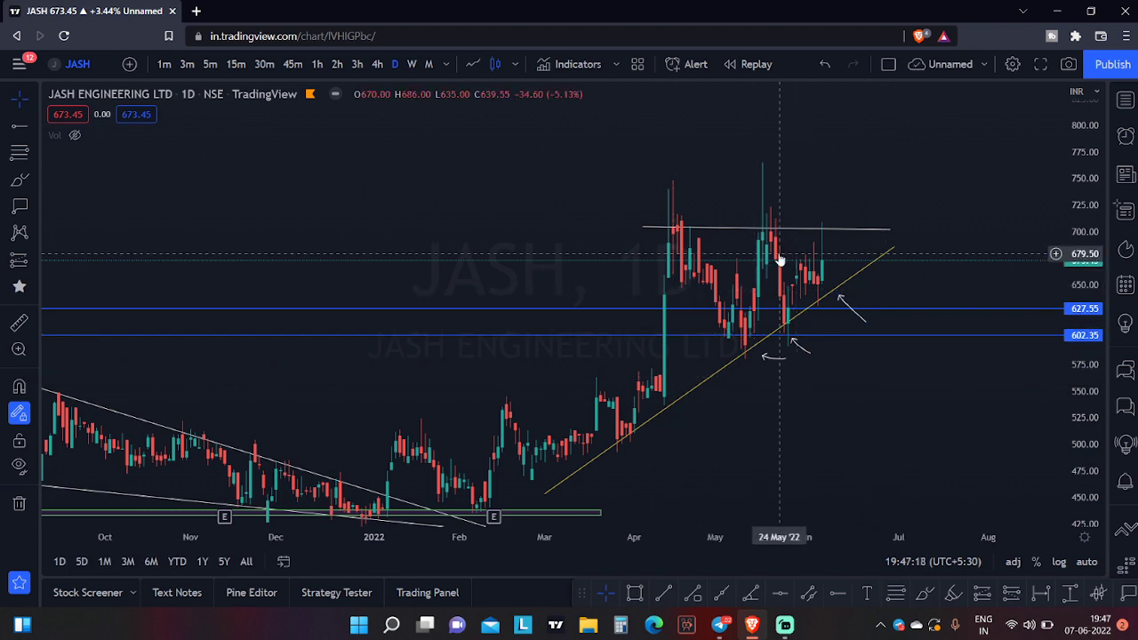
- Brush an upward breakout stroke from JASH's latest candle and place a price label at 711.00 just above the candle's high
{"action": "left_click", "coordinate": [19, 179]}
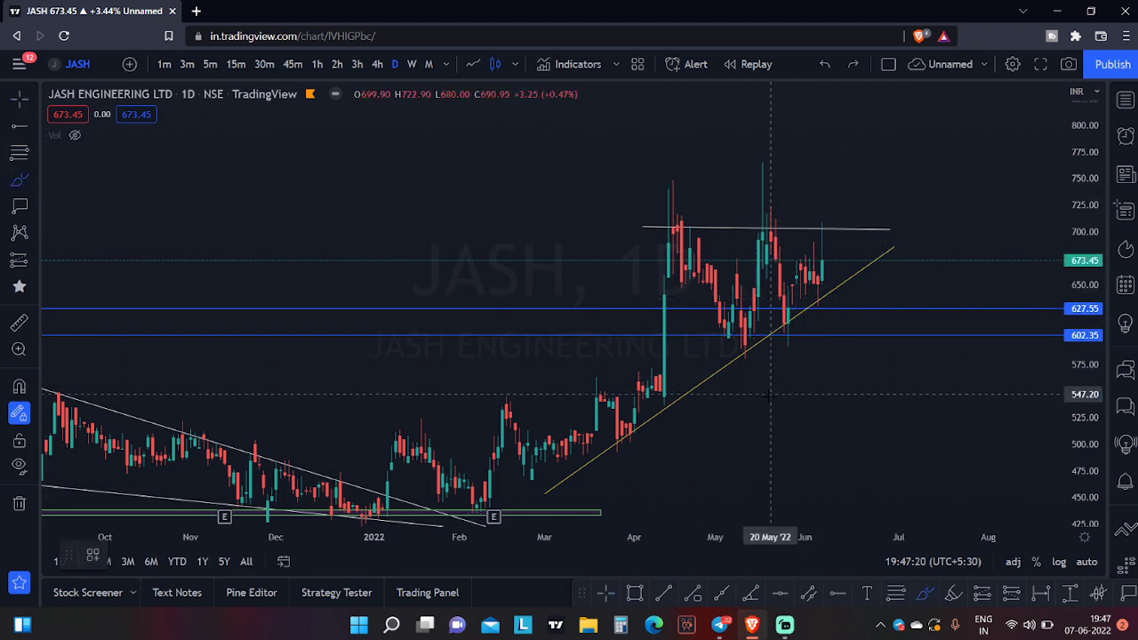
{"action": "left_click_drag", "start_coordinate": [820, 256], "coordinate": [856, 195]}
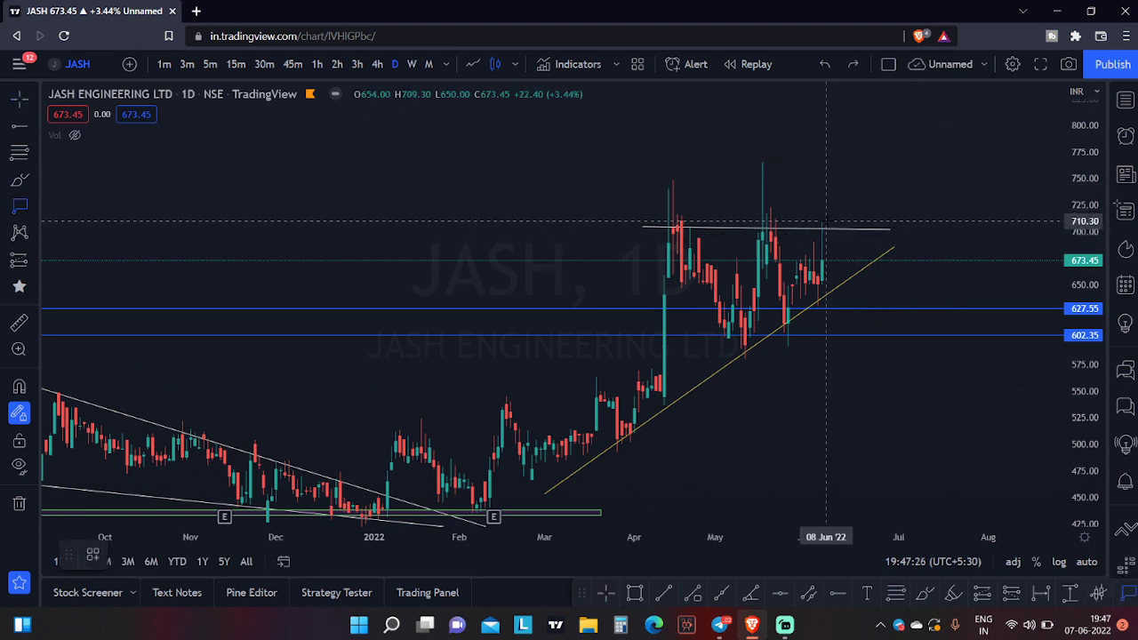
{"action": "left_click", "coordinate": [832, 219]}
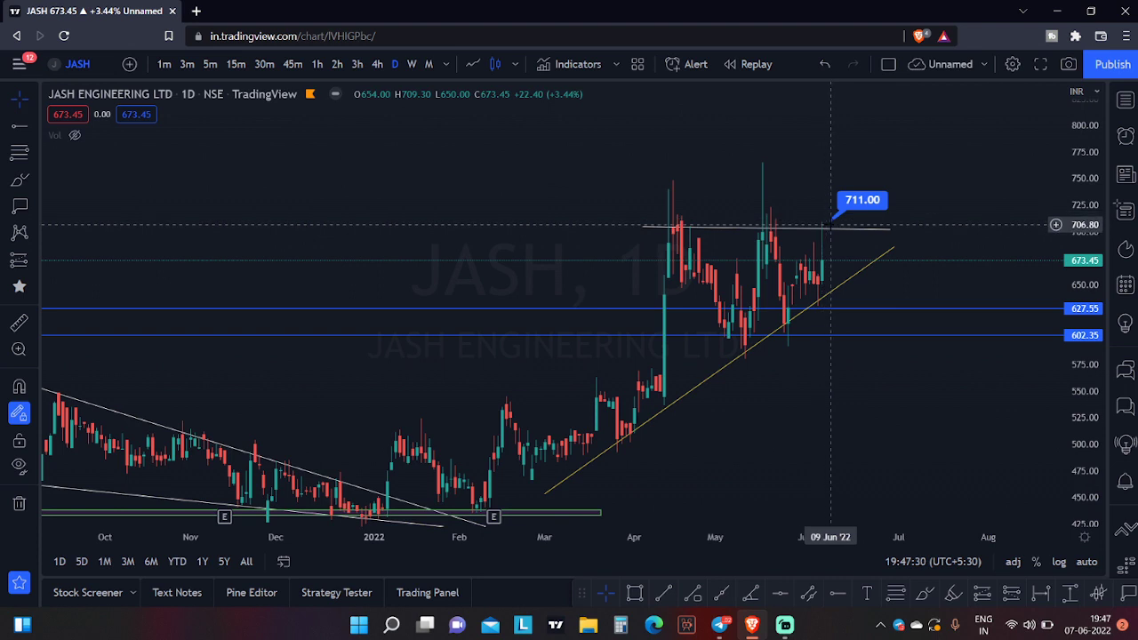
- Load the TATAPOWER chart on the weekly timeframe and enlarge the candles since October 2021
{"action": "key", "text": "Down"}
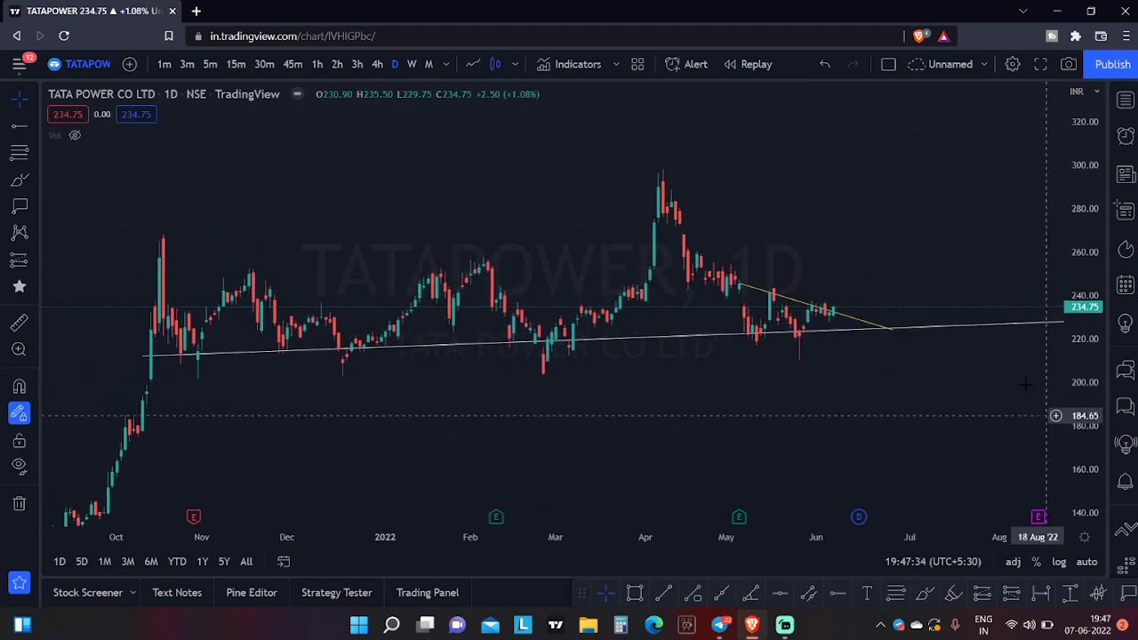
{"action": "left_click", "coordinate": [410, 64]}
{"action": "left_click_drag", "start_coordinate": [850, 428], "coordinate": [875, 465]}
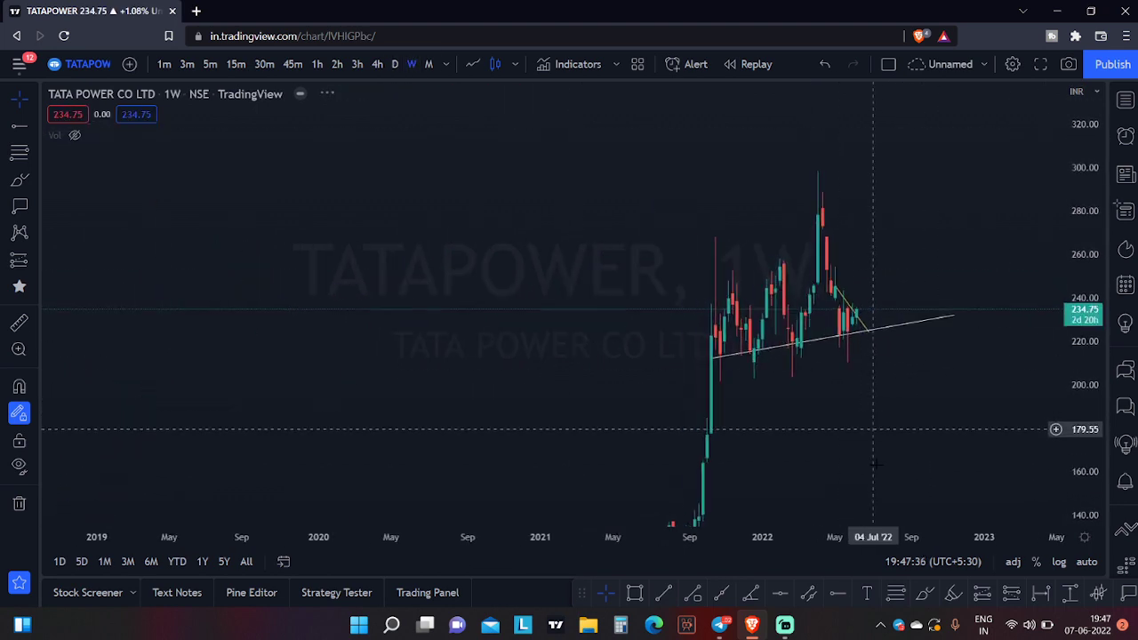
{"action": "scroll", "coordinate": [873, 429], "scroll_direction": "up", "scroll_amount": 5}
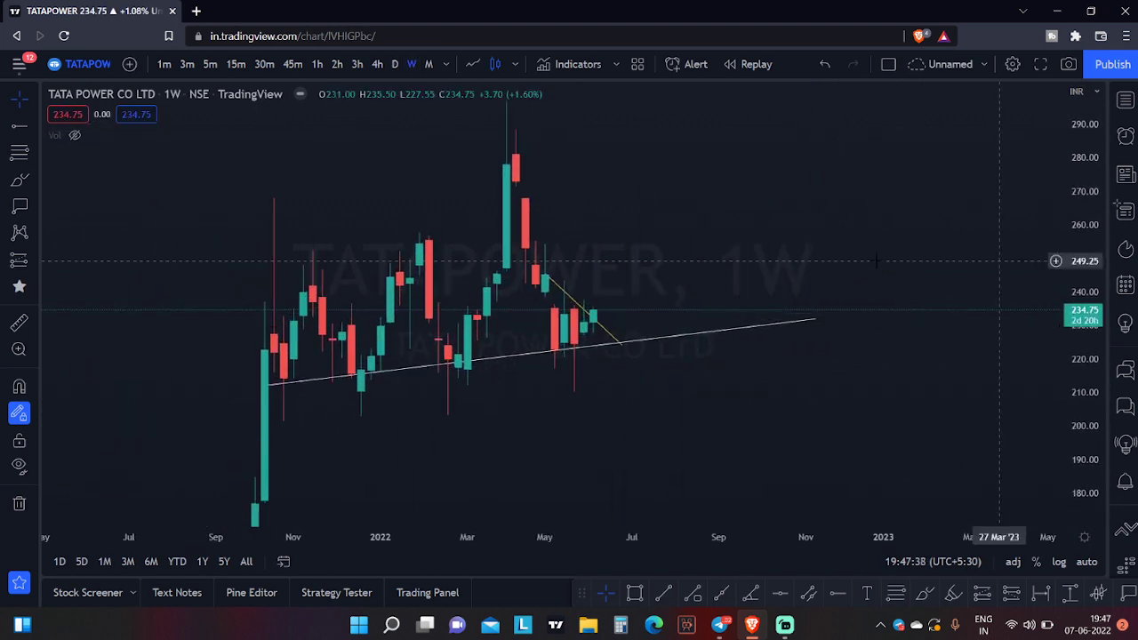
- Circle TATAPOWER's four touches of the rising support line with the brush and draw arrows along the rallies from the first three
{"action": "left_click", "coordinate": [20, 179]}
{"action": "left_click_drag", "start_coordinate": [268, 354], "coordinate": [266, 359]}
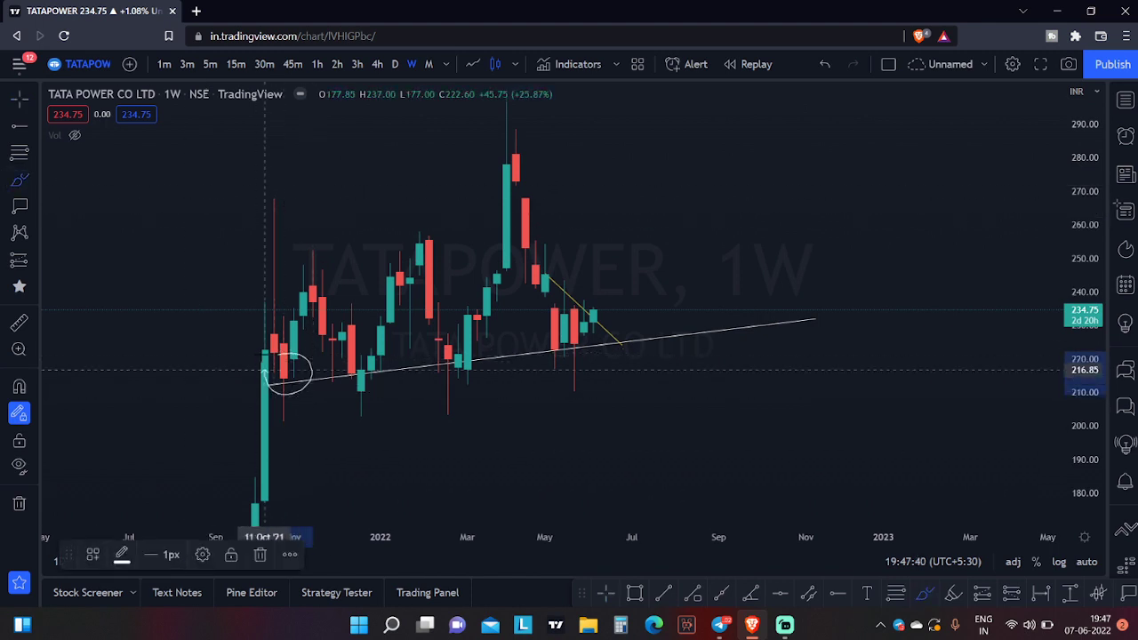
{"action": "mouse_move", "coordinate": [353, 341]}
{"action": "left_mouse_down"}
{"action": "mouse_move", "coordinate": [381, 387]}
{"action": "mouse_move", "coordinate": [353, 341]}
{"action": "left_mouse_up"}
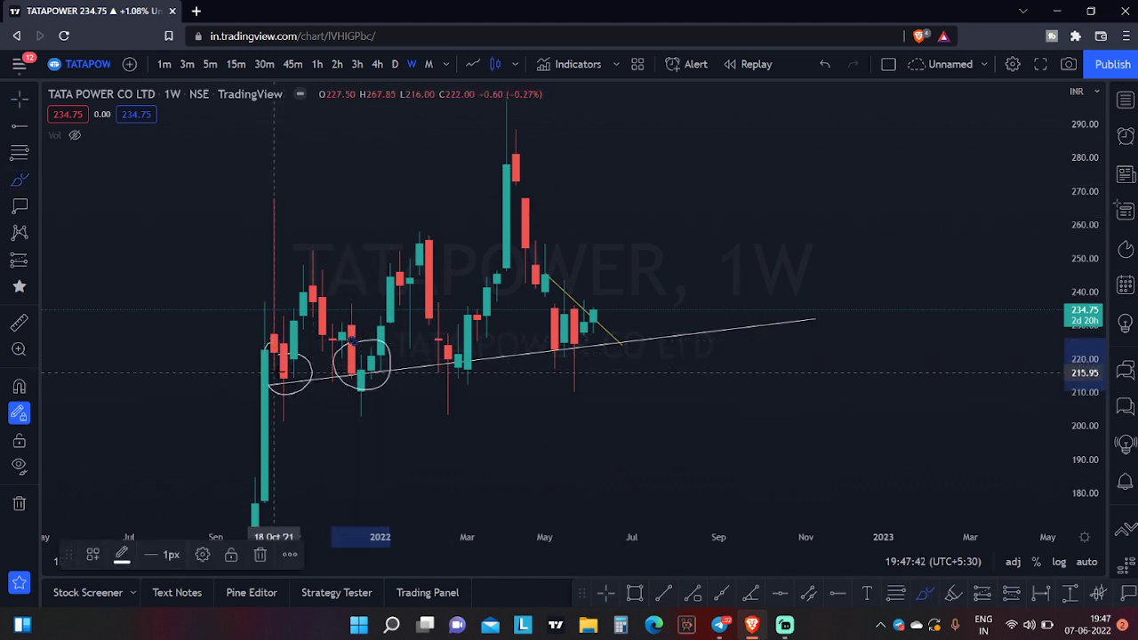
{"action": "left_click_drag", "start_coordinate": [285, 360], "coordinate": [331, 256]}
{"action": "left_click_drag", "start_coordinate": [391, 298], "coordinate": [418, 230]}
{"action": "left_click_drag", "start_coordinate": [449, 338], "coordinate": [516, 178]}
{"action": "mouse_move", "coordinate": [554, 312]}
{"action": "left_mouse_down"}
{"action": "mouse_move", "coordinate": [564, 363]}
{"action": "mouse_move", "coordinate": [563, 304]}
{"action": "left_mouse_up"}
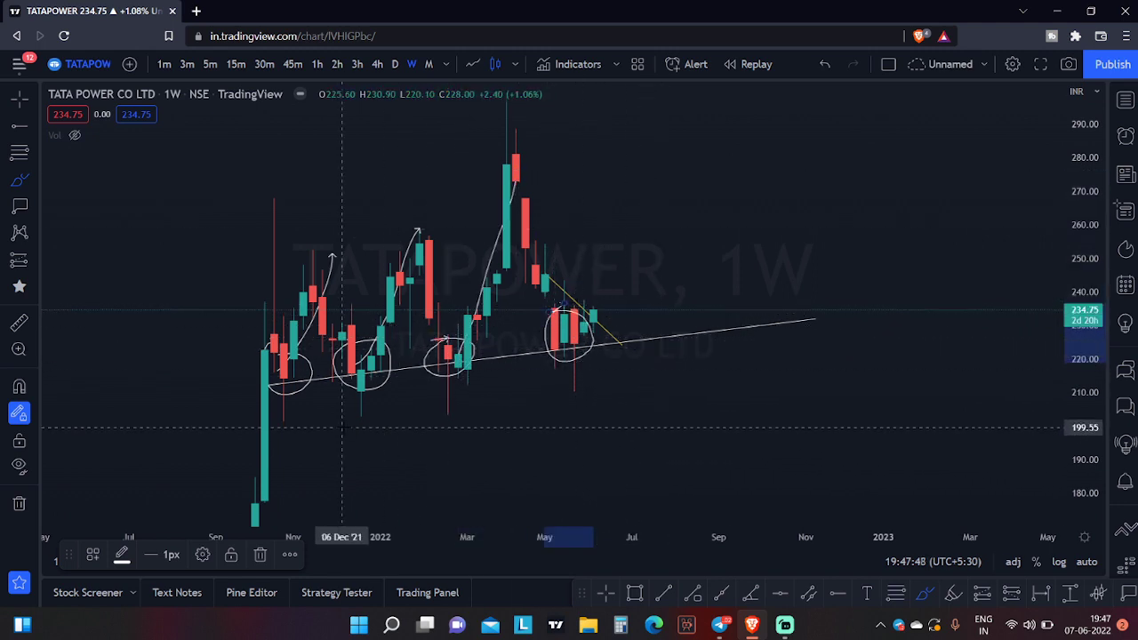
- Brush arrows pointing at TATAPOWER's four lows beneath the rising support line
{"action": "left_click_drag", "start_coordinate": [347, 433], "coordinate": [303, 412]}
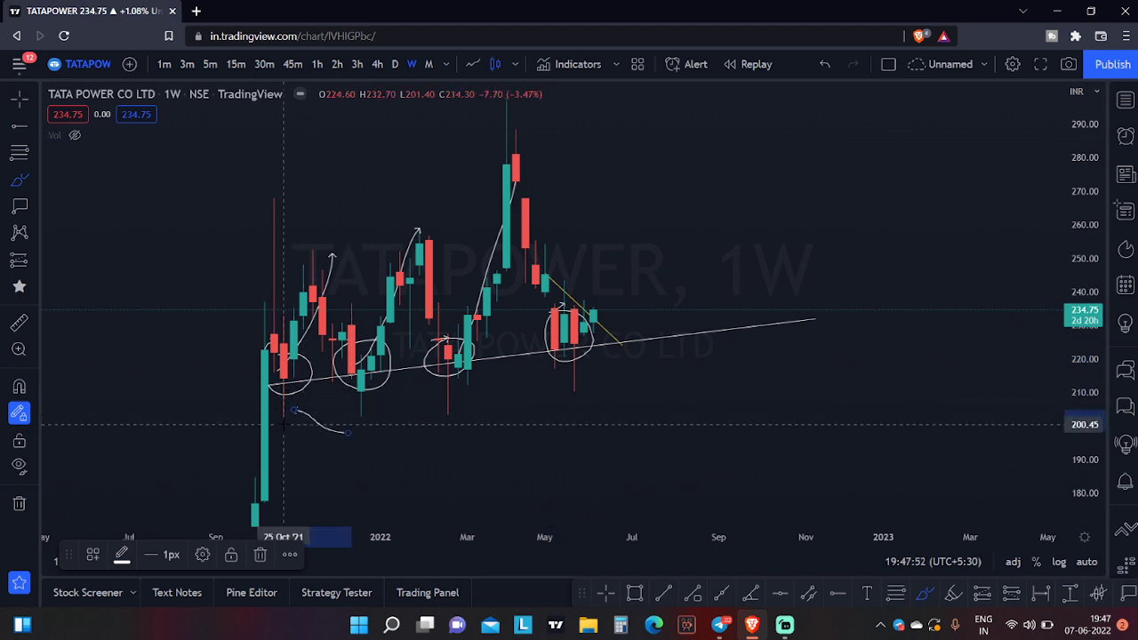
{"action": "left_click_drag", "start_coordinate": [415, 403], "coordinate": [380, 403]}
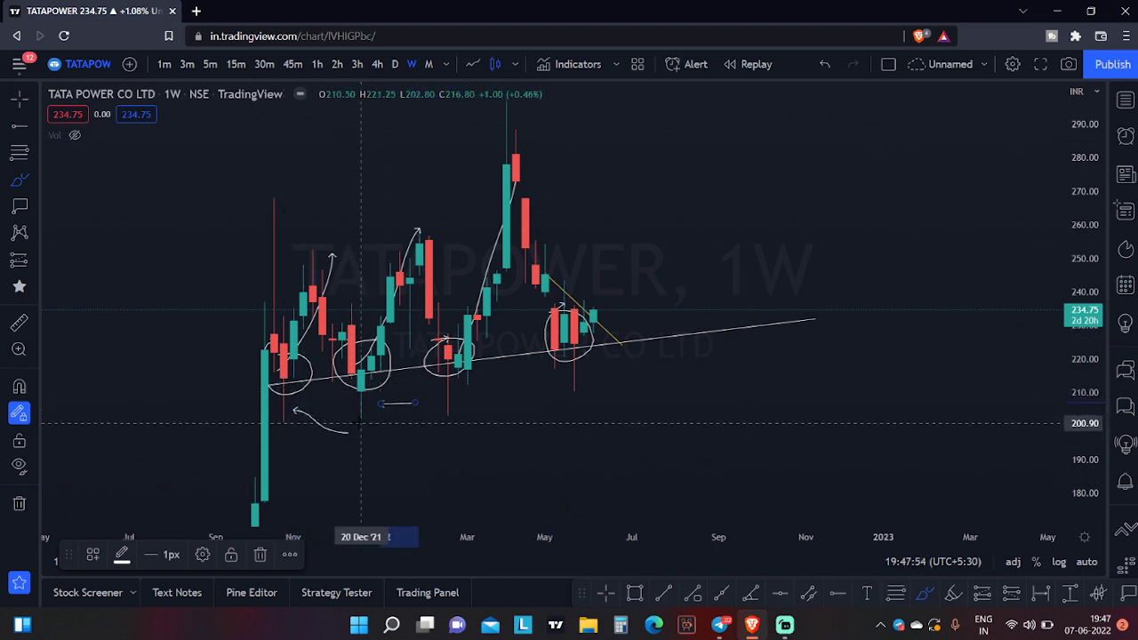
{"action": "left_click_drag", "start_coordinate": [523, 389], "coordinate": [458, 392]}
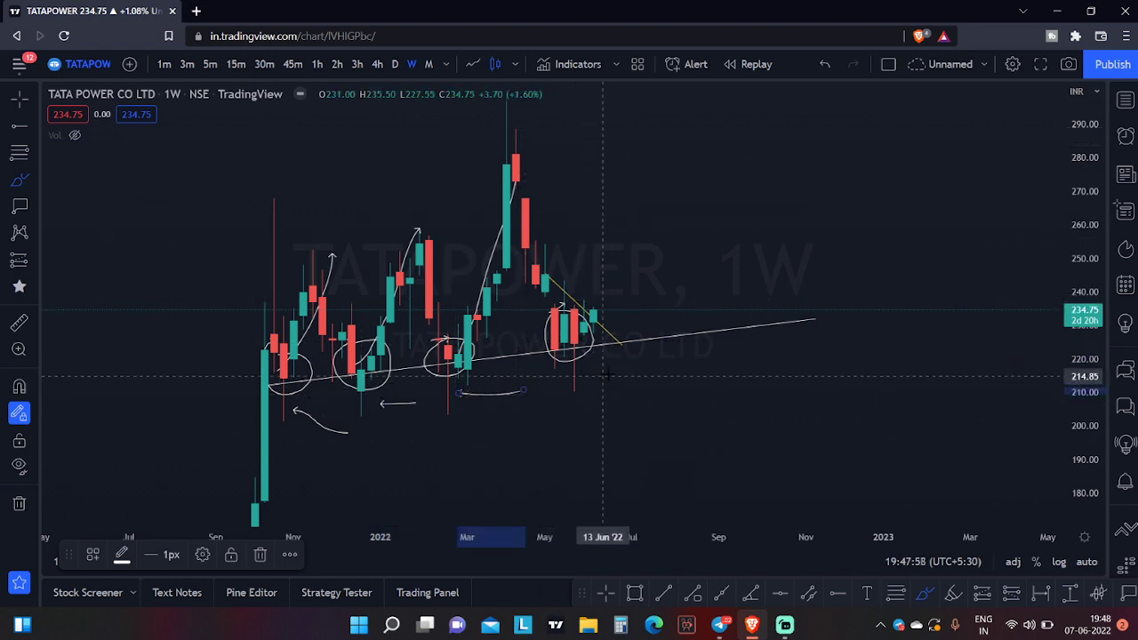
{"action": "left_click_drag", "start_coordinate": [638, 360], "coordinate": [594, 364]}
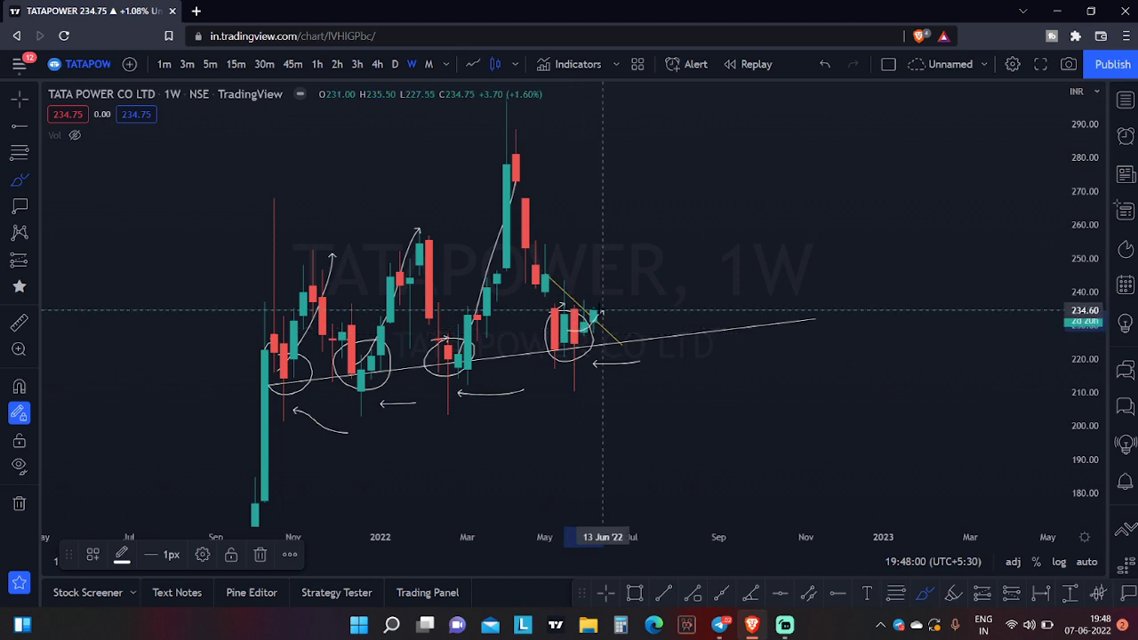
- Sketch a projected TATAPOWER rally and pullback to the support line with the brush, then undo the brush marks
{"action": "mouse_move", "coordinate": [602, 309]}
{"action": "left_mouse_down"}
{"action": "mouse_move", "coordinate": [671, 117]}
{"action": "mouse_move", "coordinate": [729, 313]}
{"action": "left_mouse_up"}
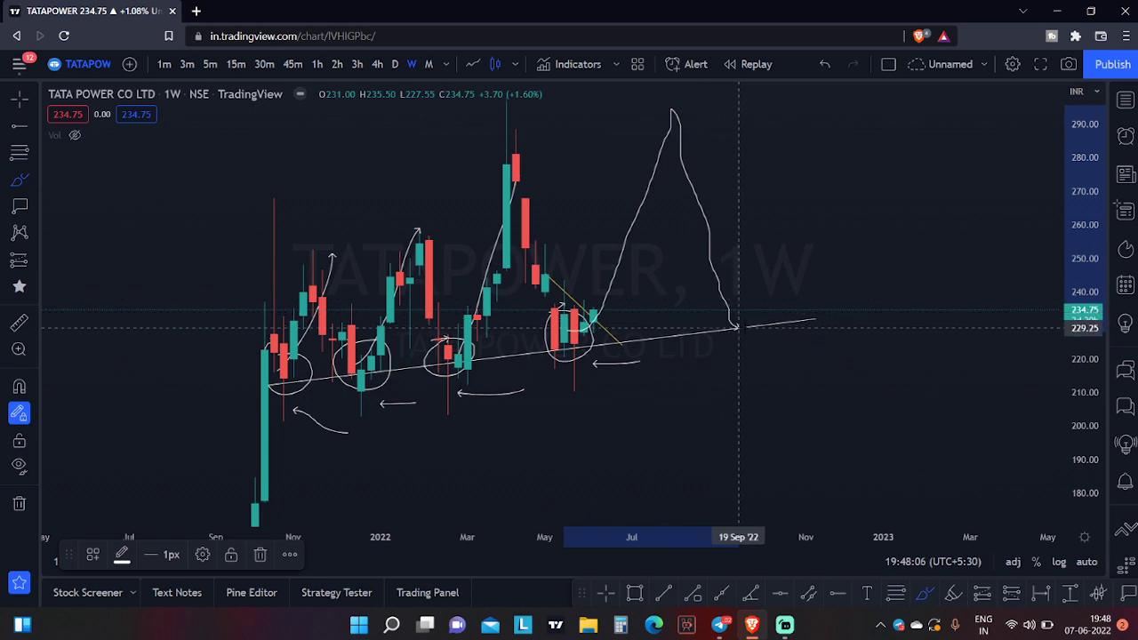
{"action": "key", "text": "ctrl+z"}
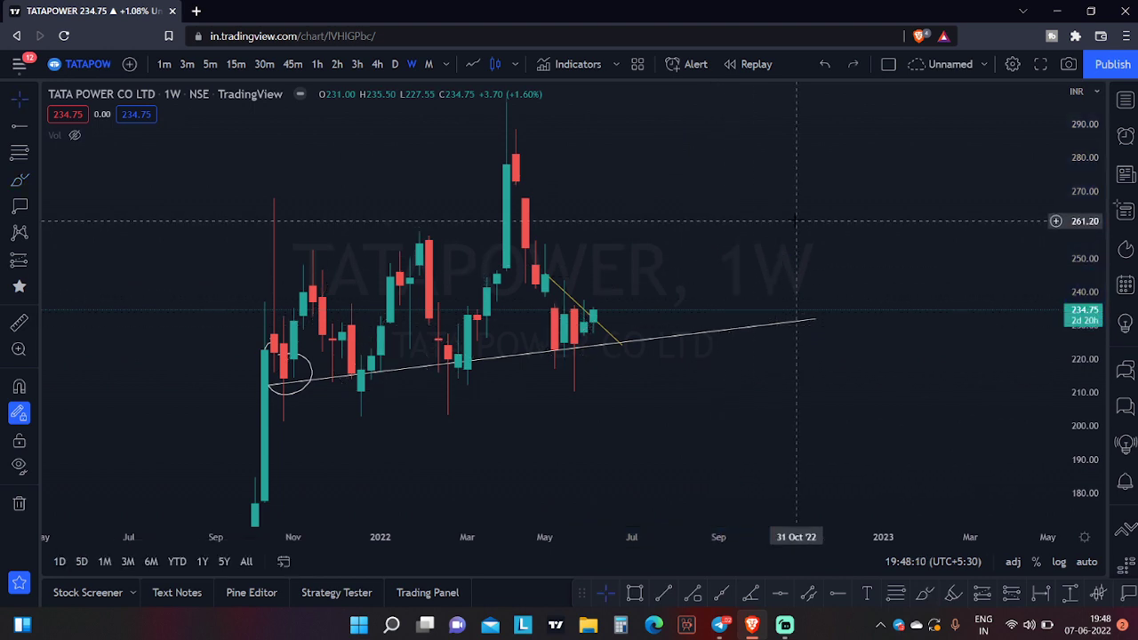
- Load the RPOWER weekly chart and examine its upper trend line, flat support and descending breakout line
{"action": "left_click_drag", "start_coordinate": [763, 241], "coordinate": [854, 194]}
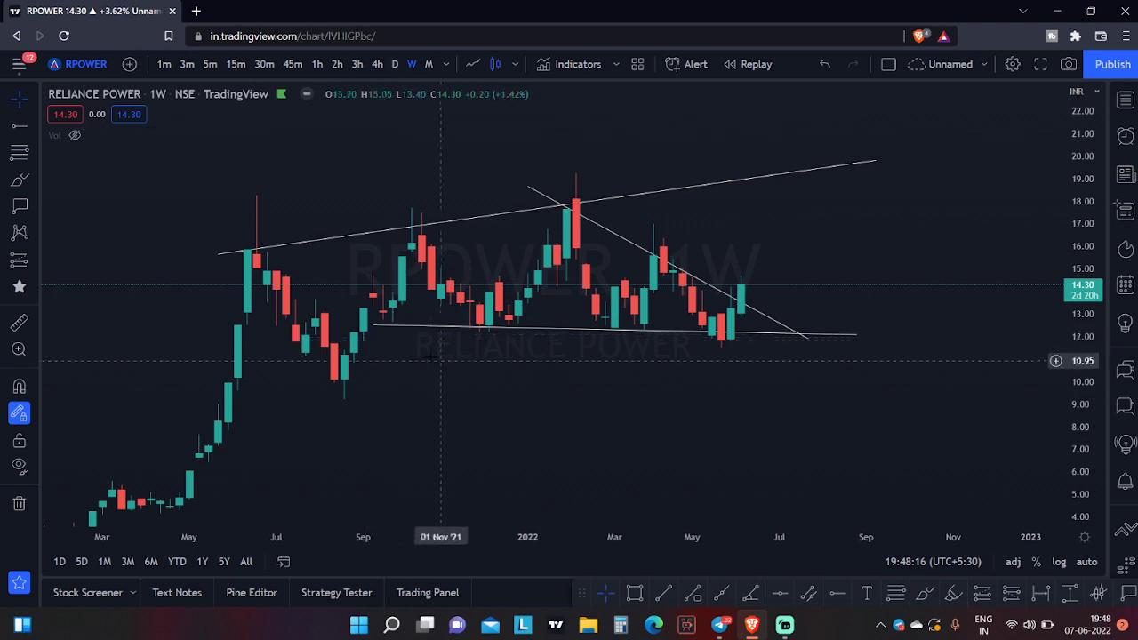
{"action": "left_click_drag", "start_coordinate": [809, 249], "coordinate": [838, 264]}
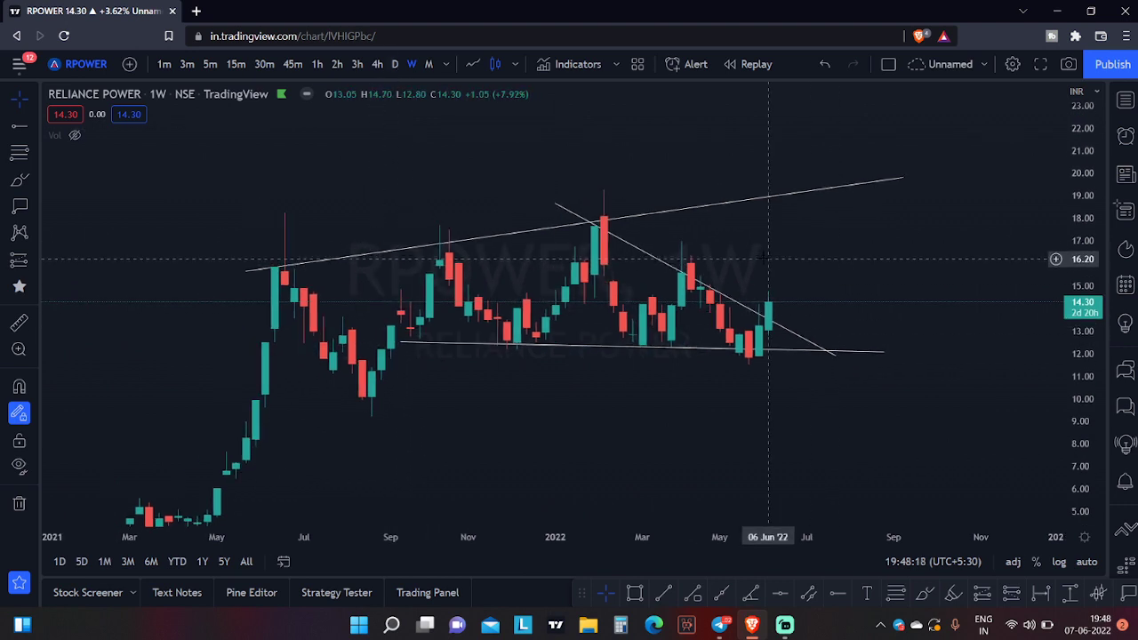
{"action": "left_click_drag", "start_coordinate": [768, 265], "coordinate": [773, 274]}
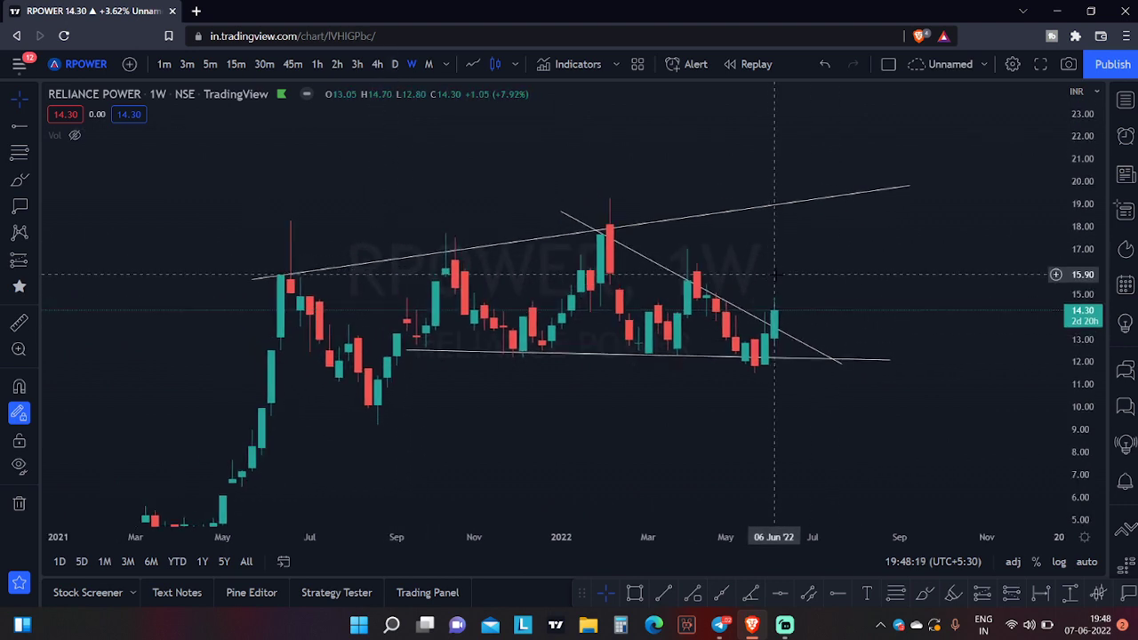
- Switch RPOWER to the daily timeframe and place a price label at 15.55 above the latest candle
{"action": "left_click", "coordinate": [395, 64]}
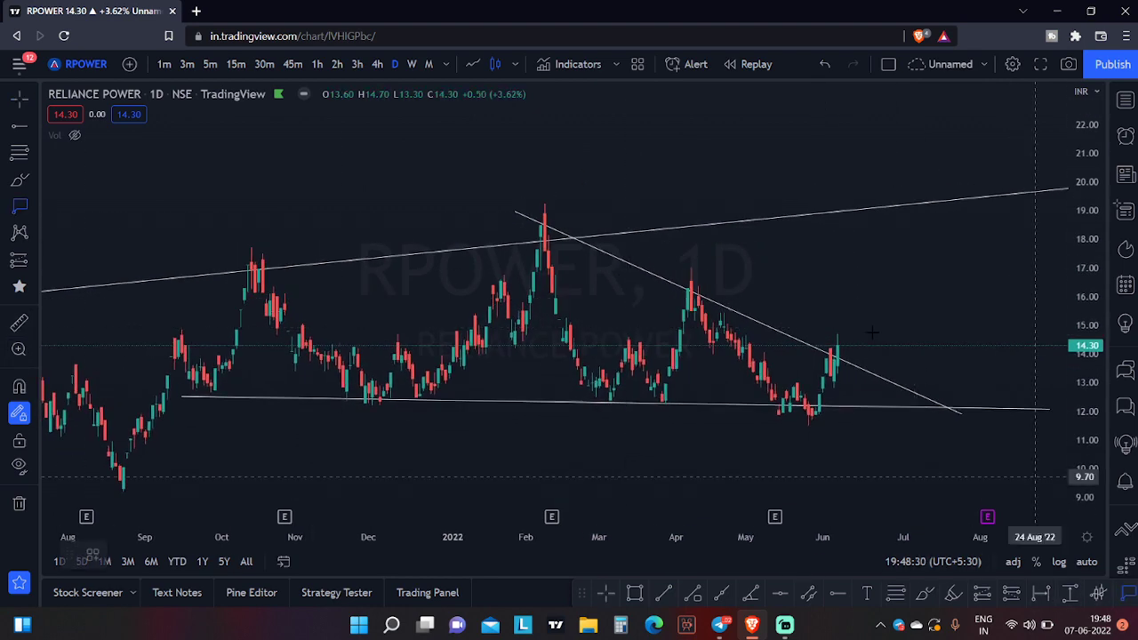
{"action": "left_click", "coordinate": [834, 310]}
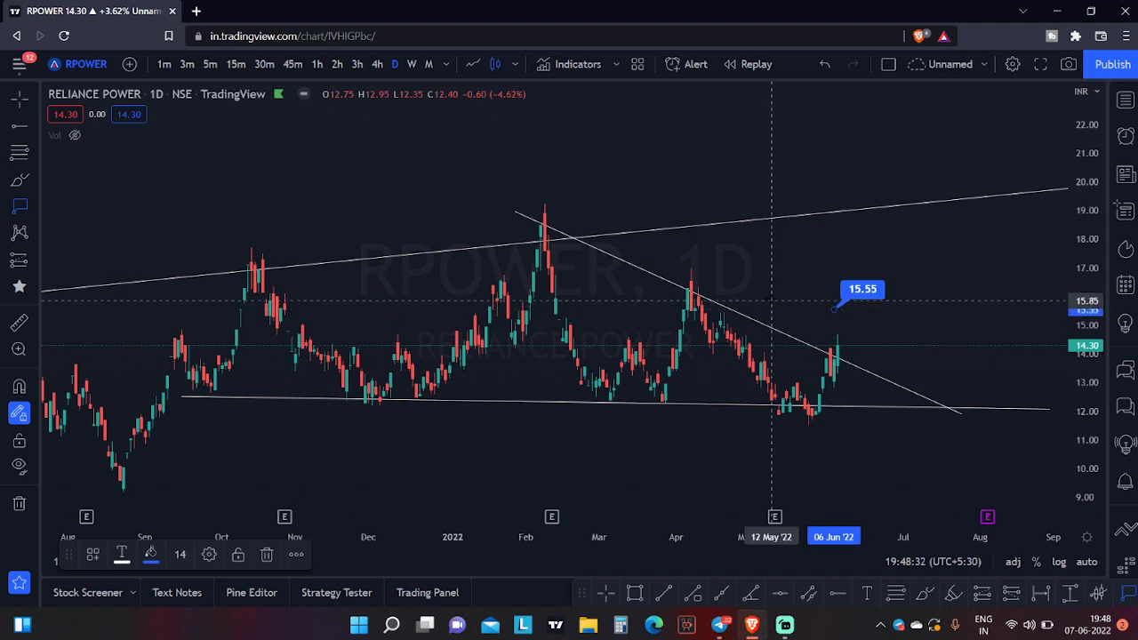
- Place price labels at 16.35, 18.65 and 19.50 above the latest RPOWER candles
{"action": "left_click", "coordinate": [816, 286]}
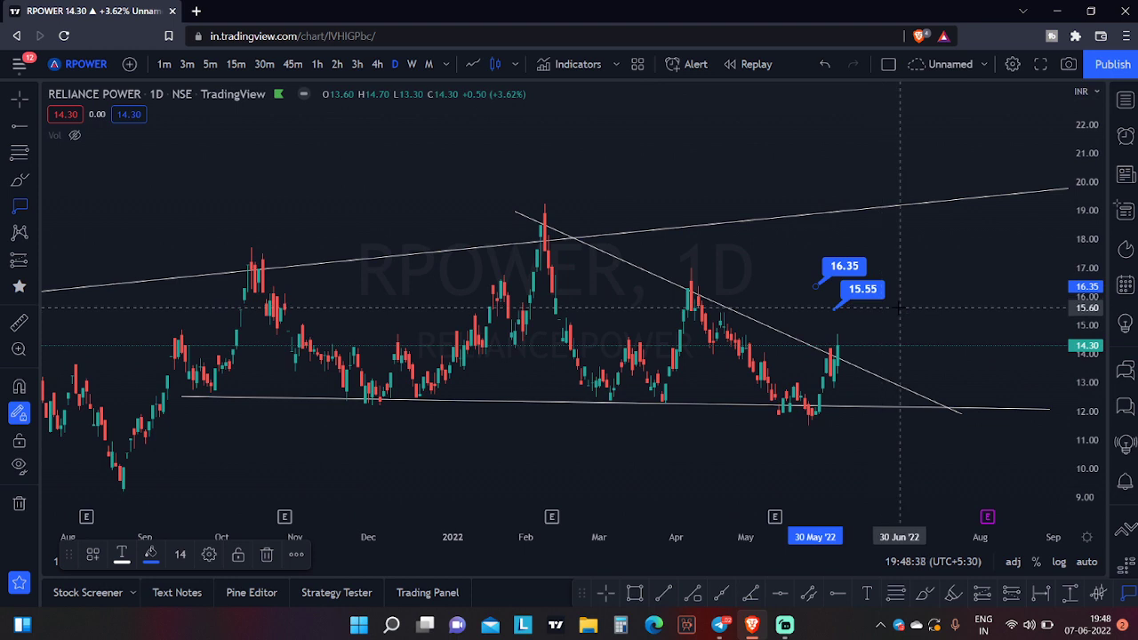
{"action": "left_click", "coordinate": [852, 220]}
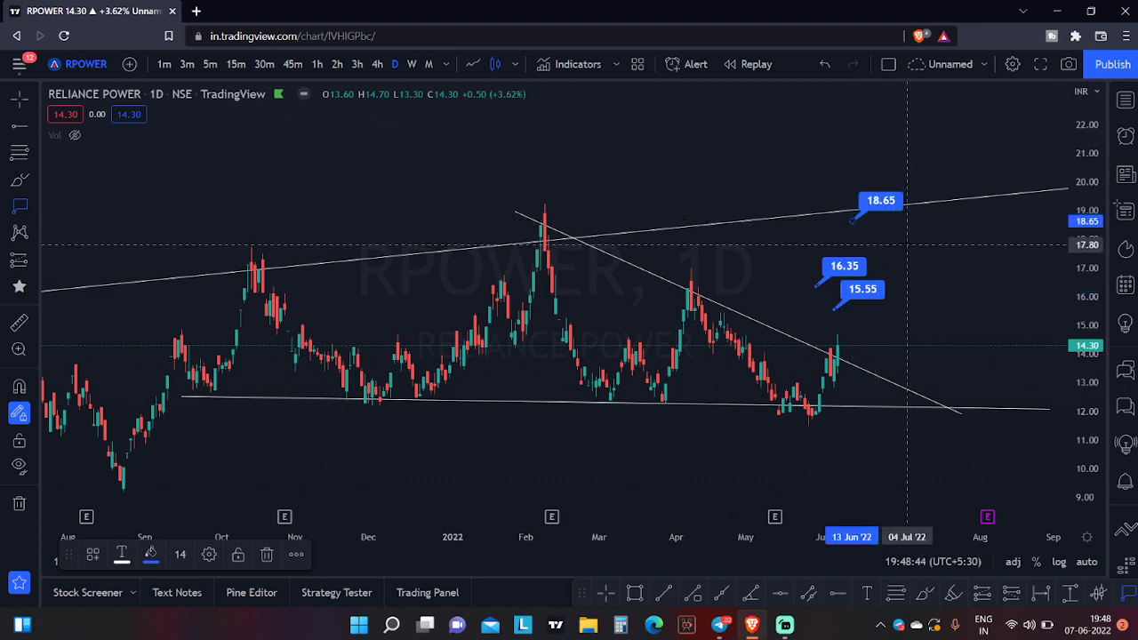
{"action": "left_click", "coordinate": [856, 204]}
{"action": "key", "text": "Escape"}
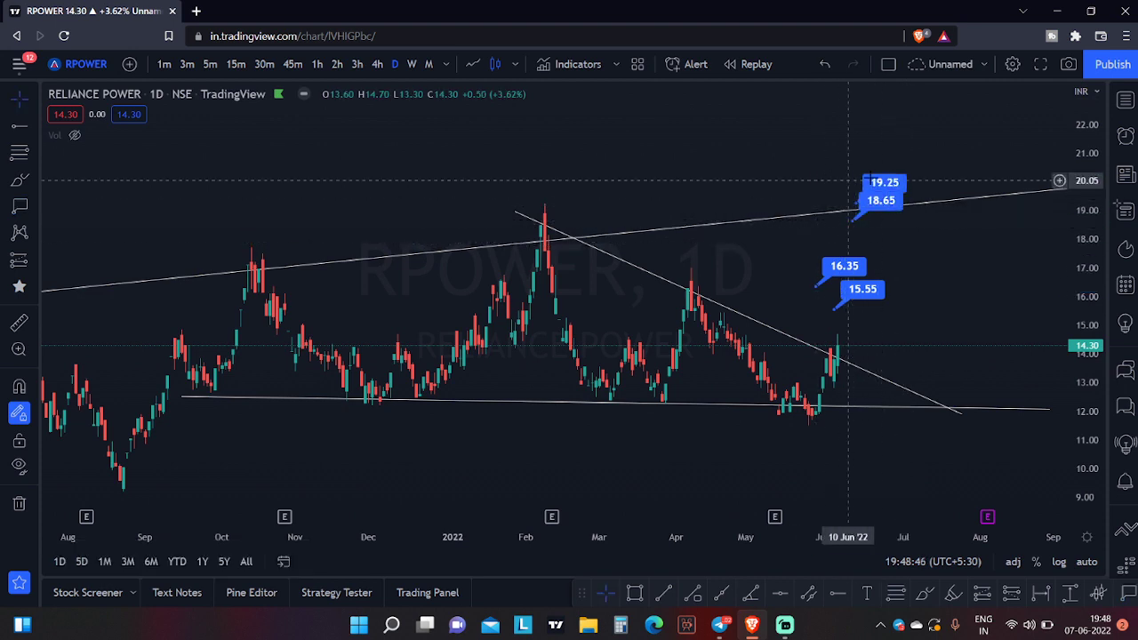
{"action": "left_click_drag", "start_coordinate": [882, 185], "coordinate": [882, 178]}
{"action": "left_click", "coordinate": [783, 156]}
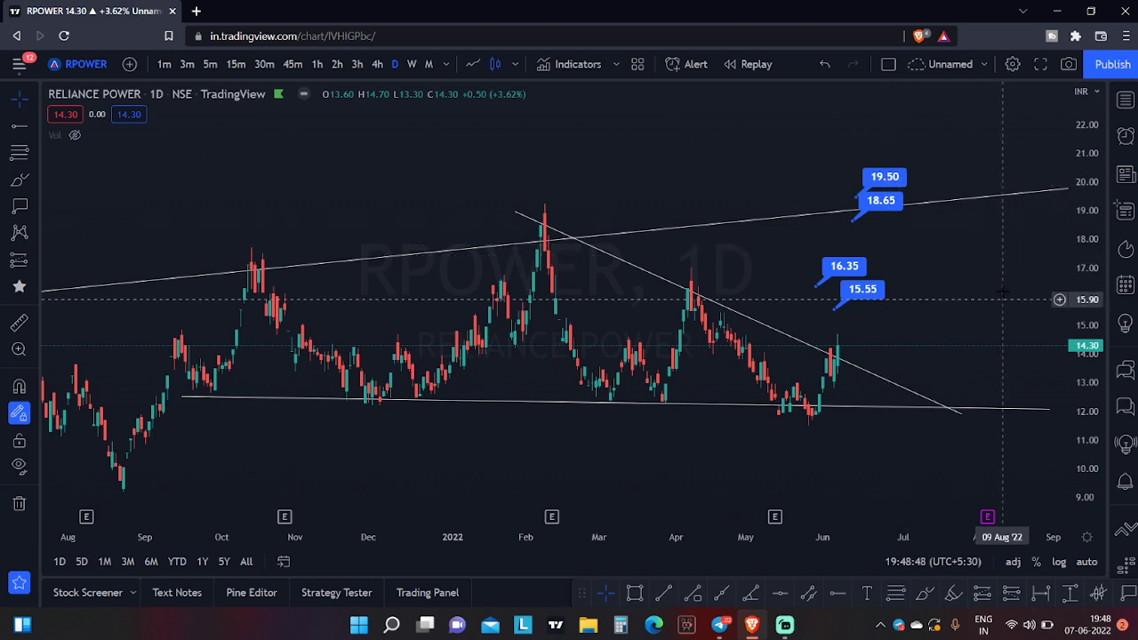
- Load the NHPC daily chart and mark the lows on its rising trend line with brush circles and arrows
{"action": "key", "text": "Down"}
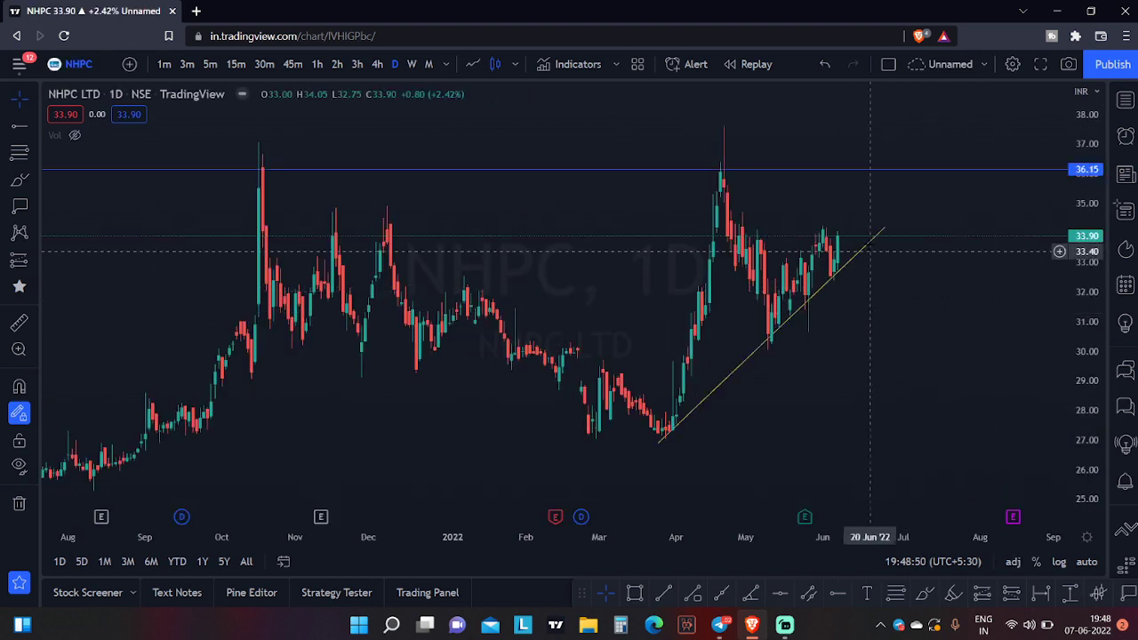
{"action": "left_click_drag", "start_coordinate": [879, 283], "coordinate": [928, 293]}
{"action": "left_click", "coordinate": [20, 181]}
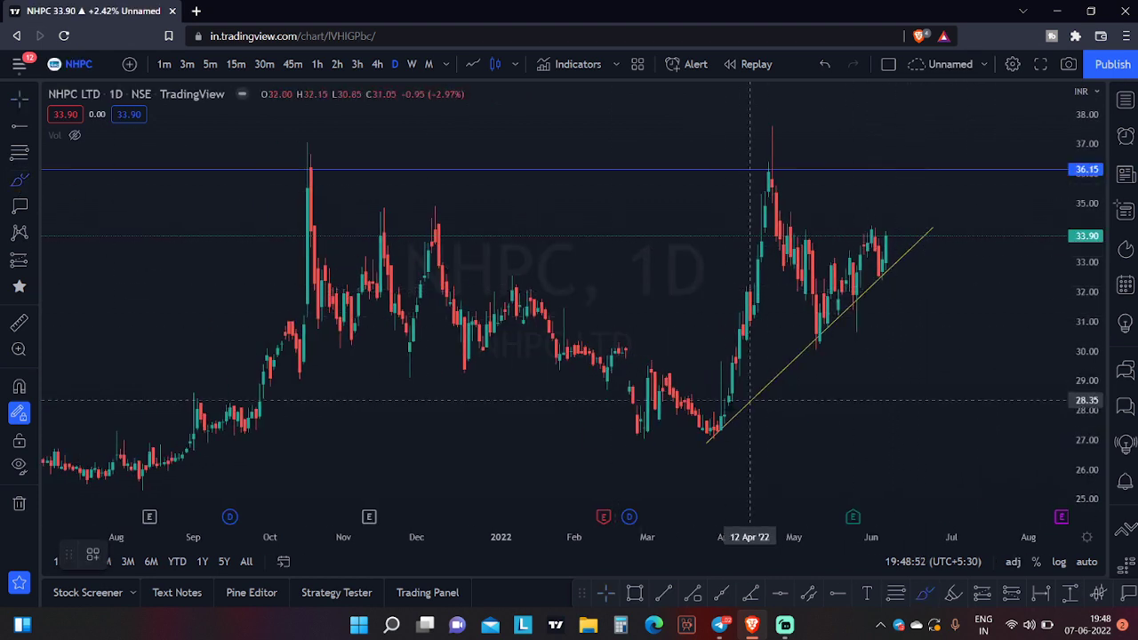
{"action": "left_click_drag", "start_coordinate": [722, 407], "coordinate": [718, 404]}
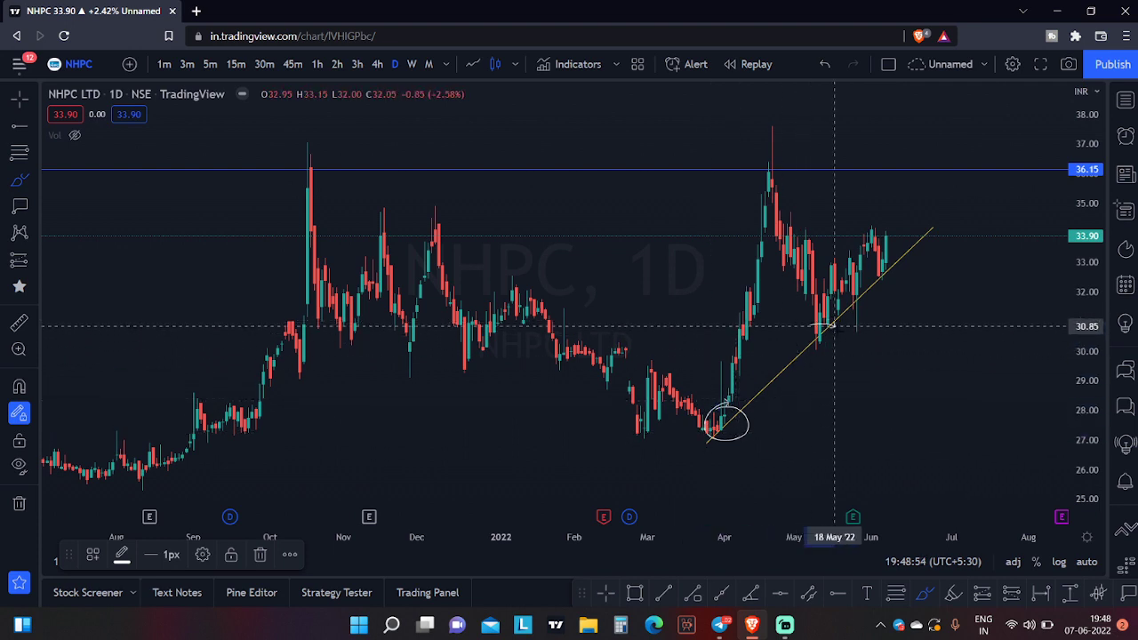
{"action": "mouse_move", "coordinate": [807, 315]}
{"action": "left_mouse_down"}
{"action": "mouse_move", "coordinate": [798, 352]}
{"action": "mouse_move", "coordinate": [867, 287]}
{"action": "mouse_move", "coordinate": [868, 316]}
{"action": "mouse_move", "coordinate": [868, 224]}
{"action": "mouse_move", "coordinate": [883, 270]}
{"action": "mouse_move", "coordinate": [917, 269]}
{"action": "left_mouse_up"}
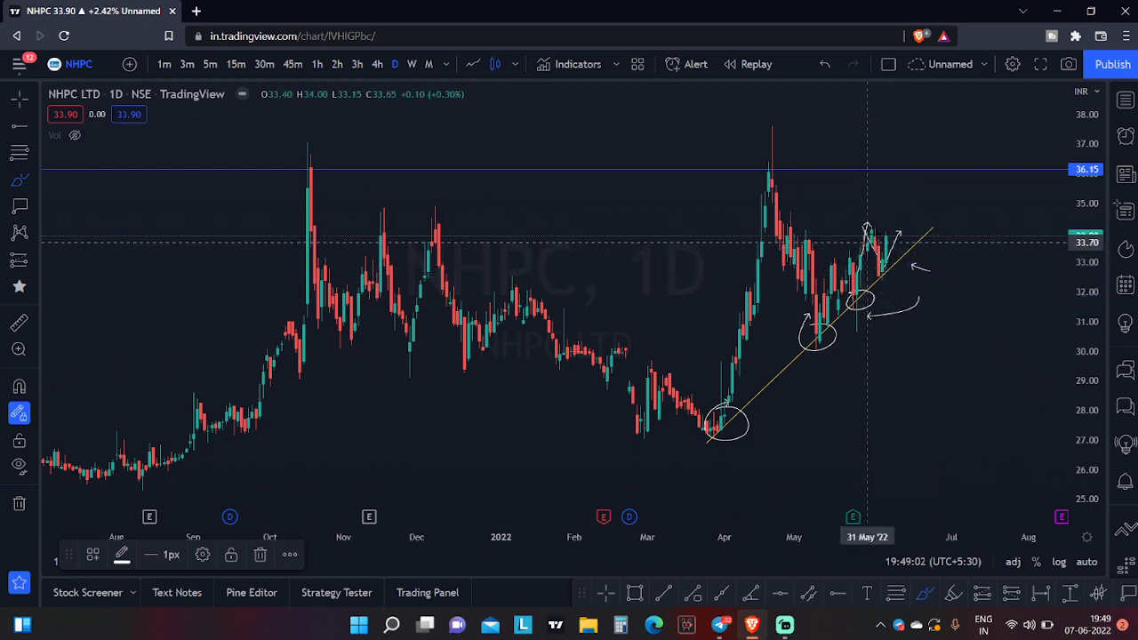
{"action": "mouse_move", "coordinate": [870, 241]}
{"action": "left_mouse_down"}
{"action": "mouse_move", "coordinate": [936, 336]}
{"action": "mouse_move", "coordinate": [973, 317]}
{"action": "left_mouse_up"}
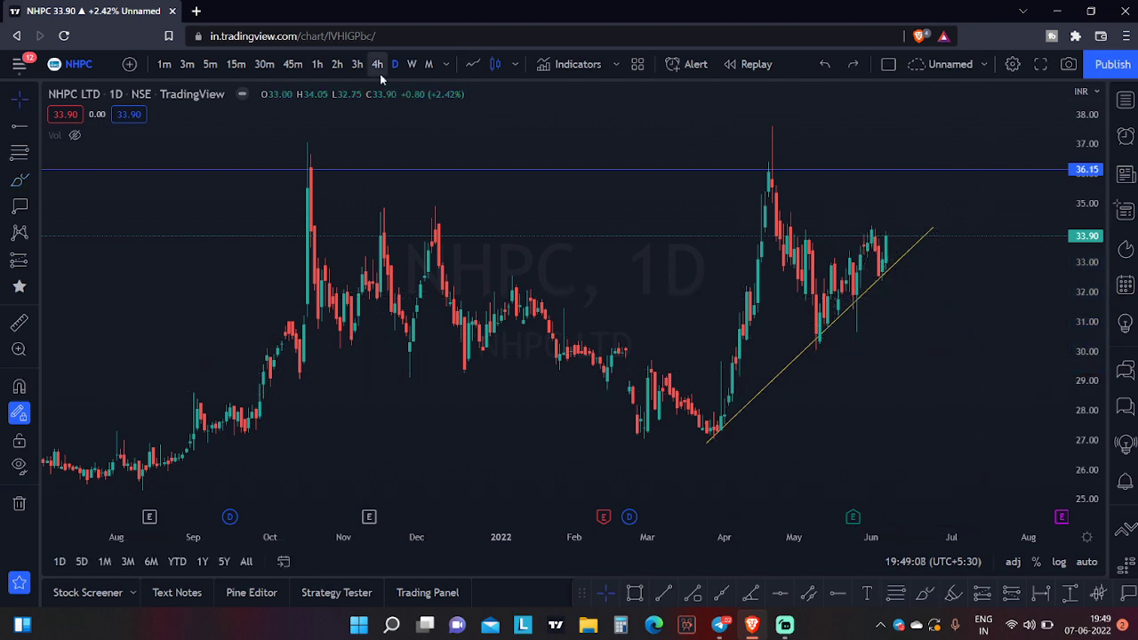
- Examine NHPC's longer price history on the weekly timeframe, then on the monthly timeframe
{"action": "left_click", "coordinate": [411, 64]}
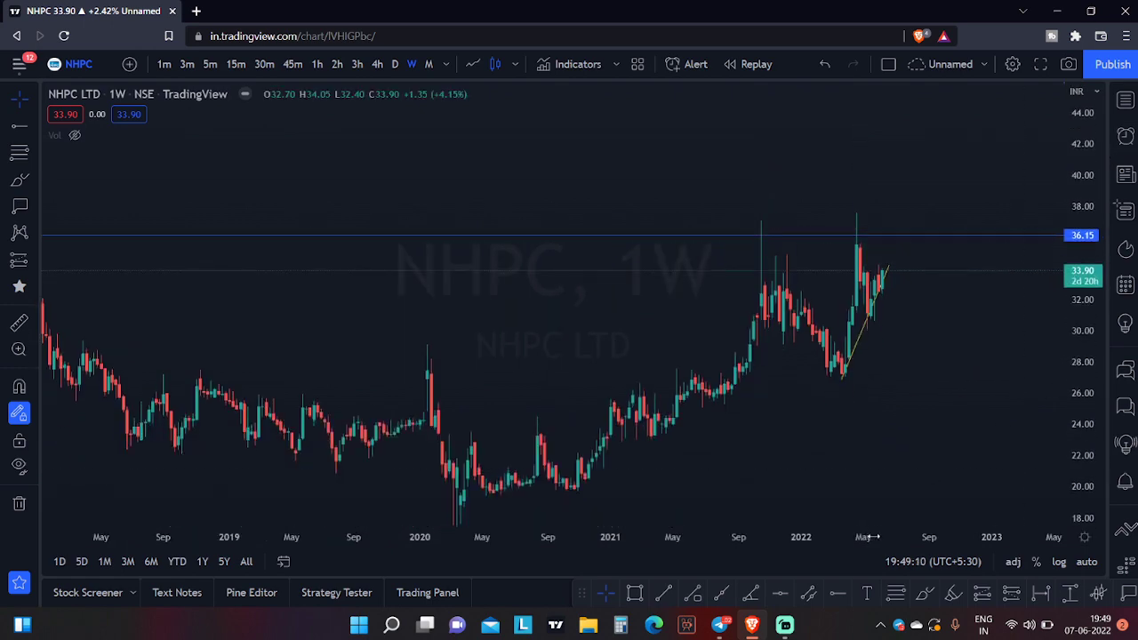
{"action": "scroll", "coordinate": [988, 415], "scroll_direction": "down", "scroll_amount": 5}
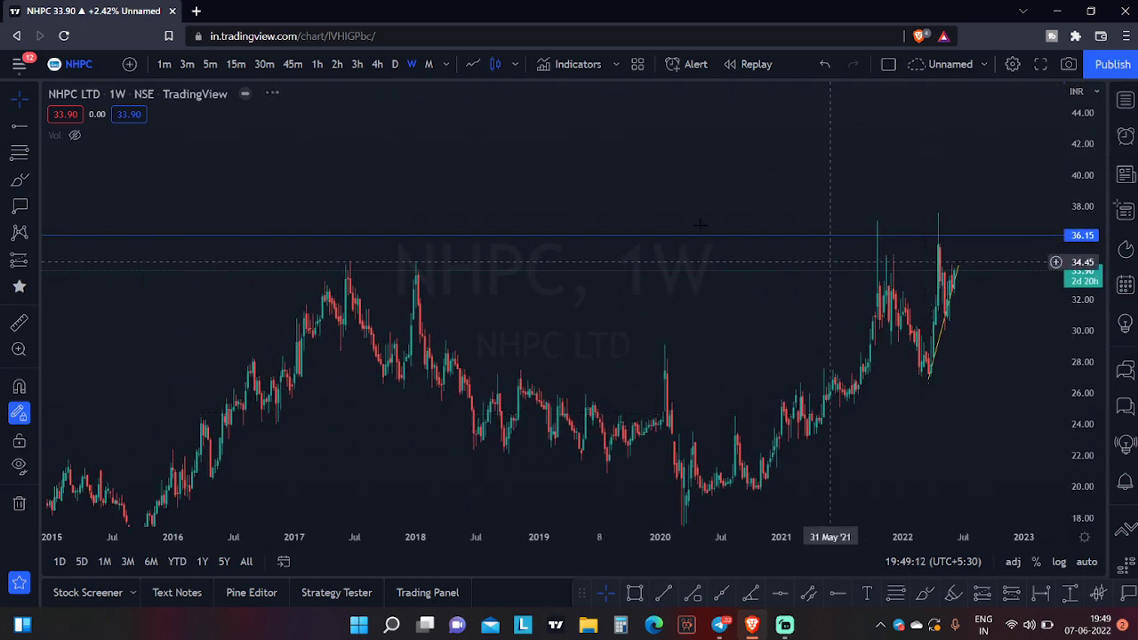
{"action": "left_click_drag", "start_coordinate": [814, 159], "coordinate": [738, 155]}
{"action": "left_click", "coordinate": [428, 64]}
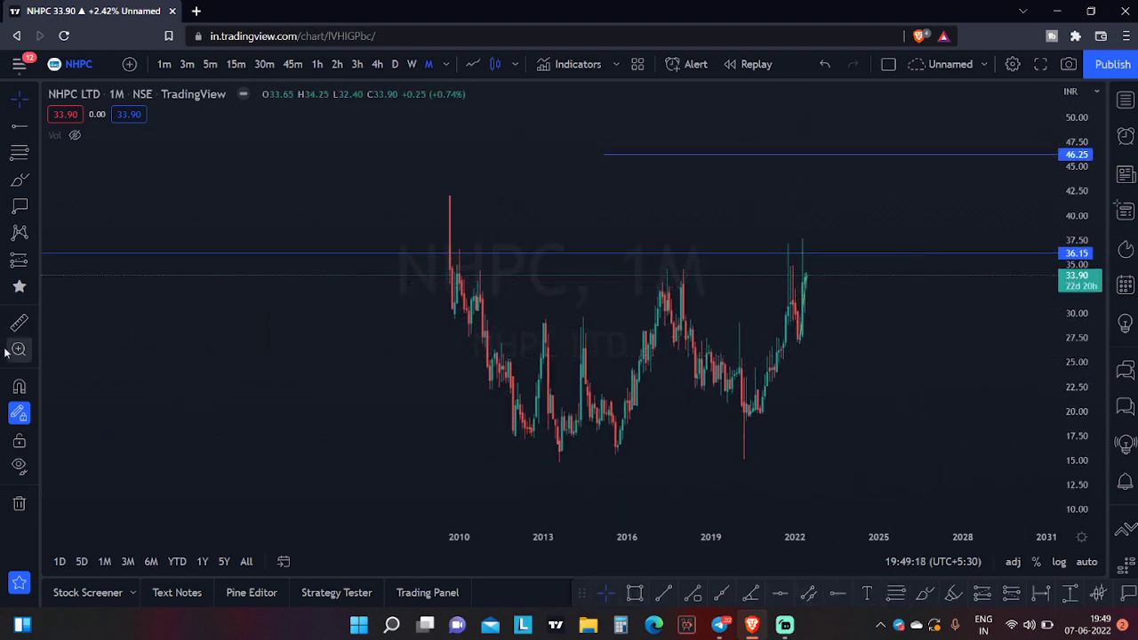
- Measure the price move from the latest NHPC monthly candle up to the 46.25 line
{"action": "left_click", "coordinate": [18, 323]}
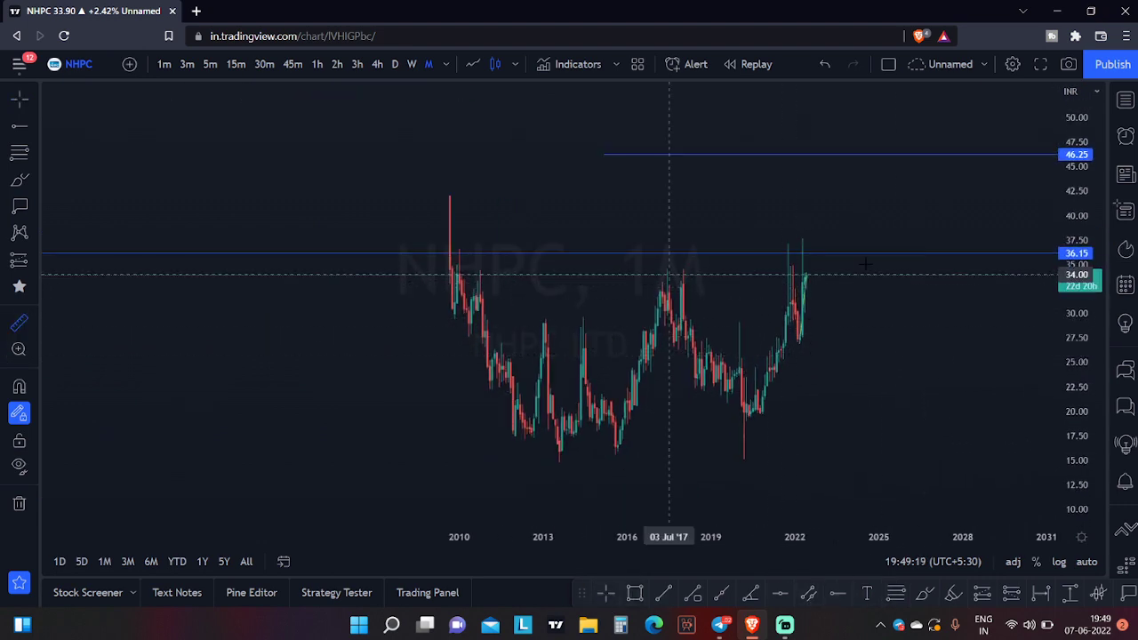
{"action": "left_click", "coordinate": [811, 278]}
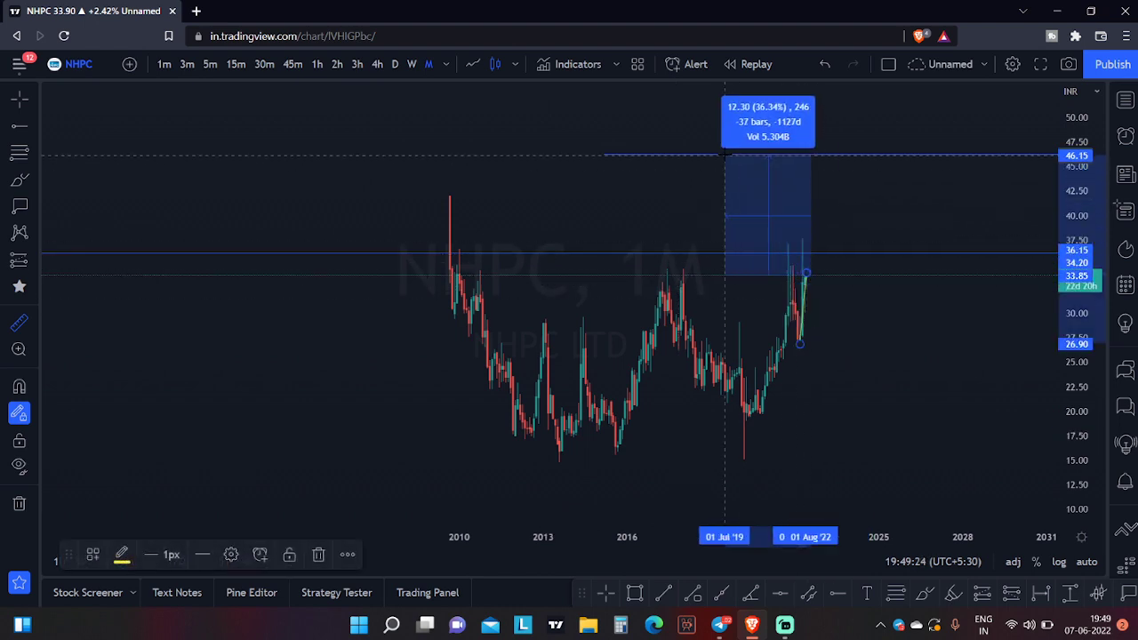
{"action": "left_click", "coordinate": [724, 155]}
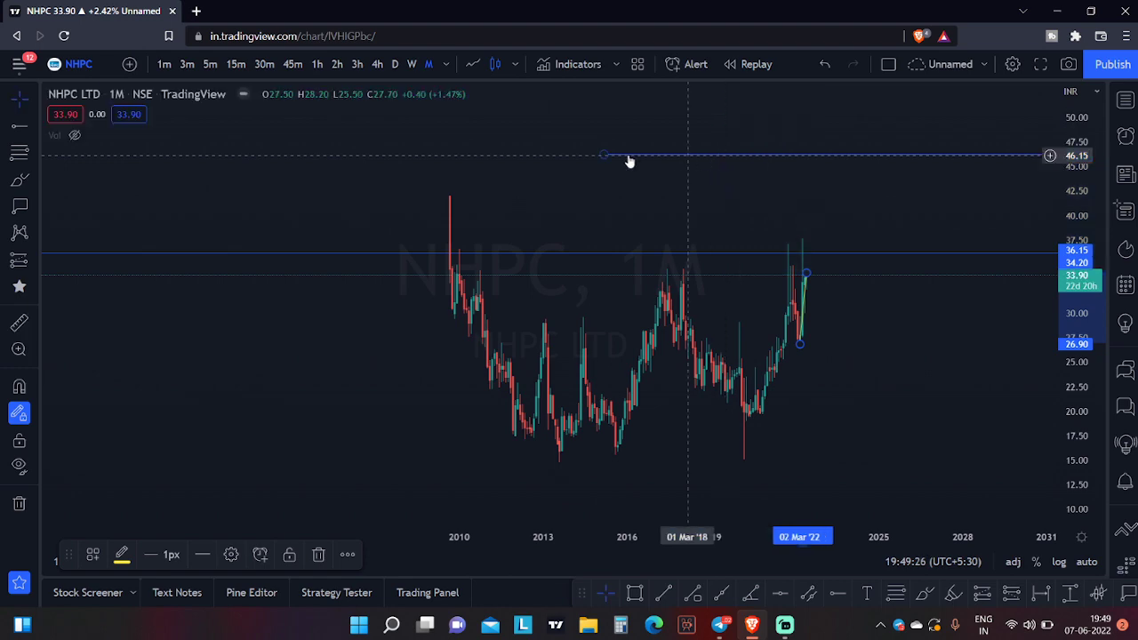
- Switch NHPC to the daily timeframe and place price labels at 36.10, 40.85 and 45.45 beyond the latest candle
{"action": "left_click", "coordinate": [397, 64]}
{"action": "left_click_drag", "start_coordinate": [1074, 340], "coordinate": [1067, 99]}
{"action": "left_click_drag", "start_coordinate": [954, 356], "coordinate": [906, 418]}
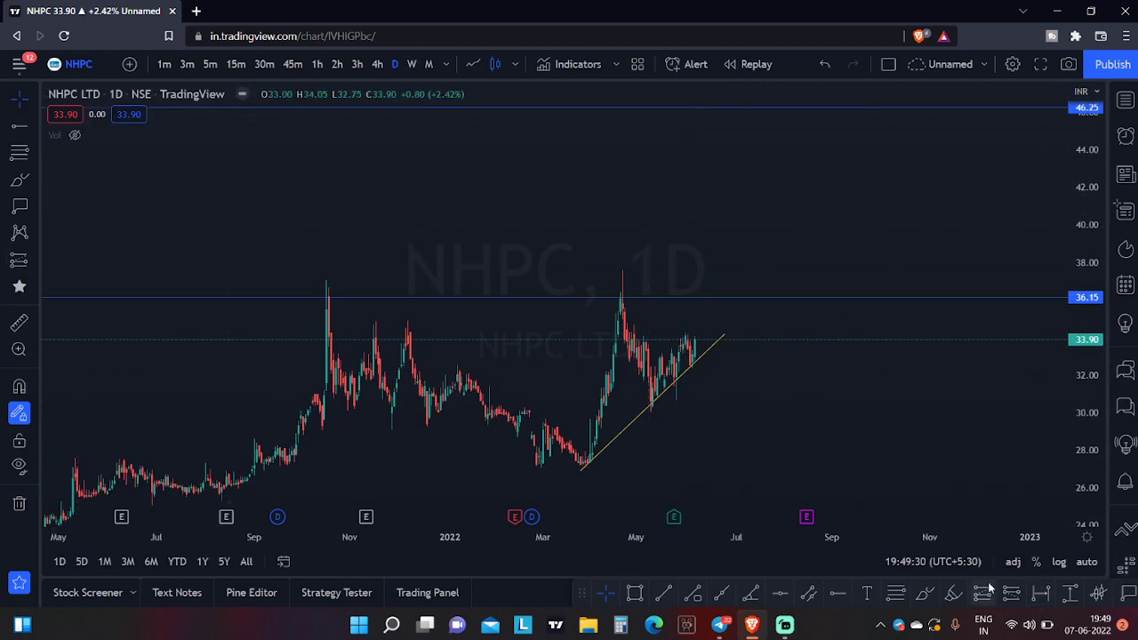
{"action": "left_click", "coordinate": [1127, 594]}
{"action": "left_click", "coordinate": [718, 298]}
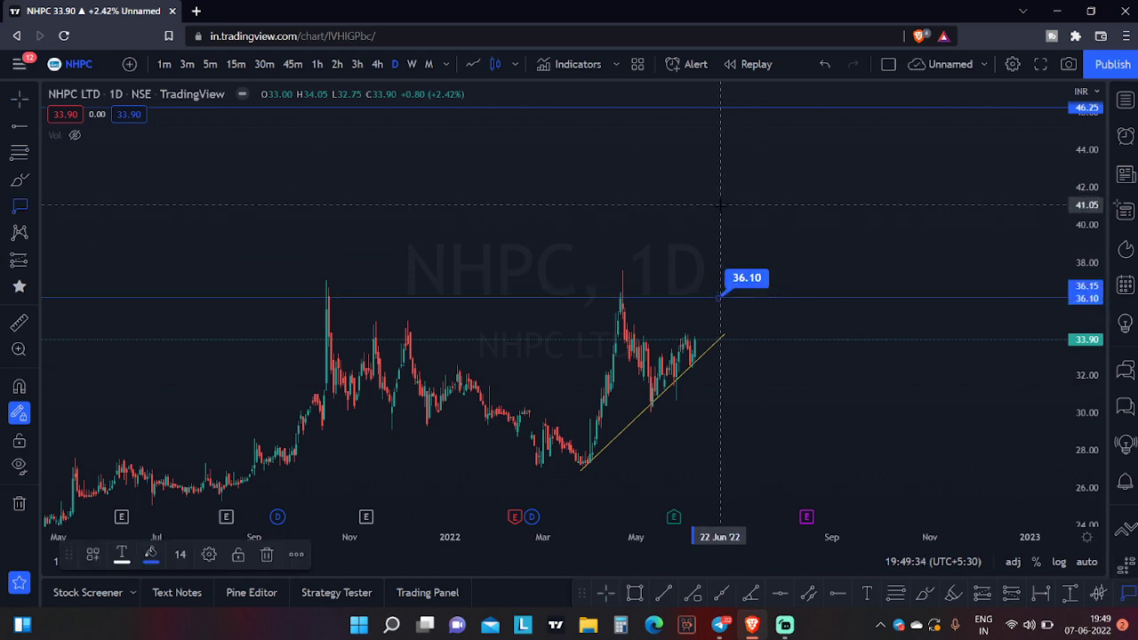
{"action": "left_click", "coordinate": [720, 210]}
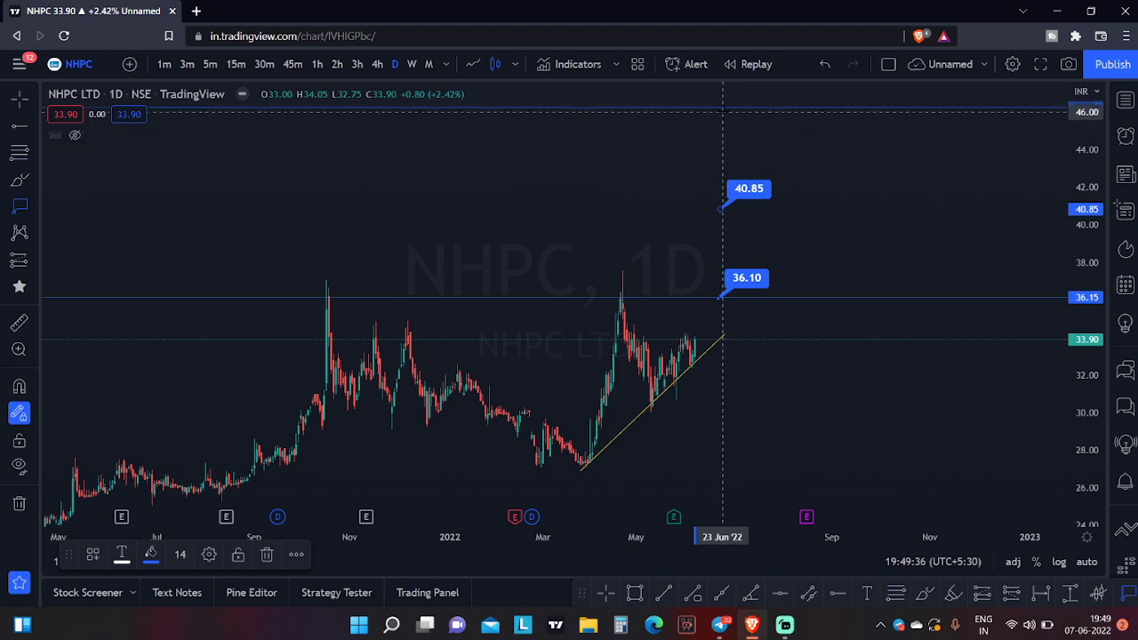
{"action": "left_click", "coordinate": [725, 121]}
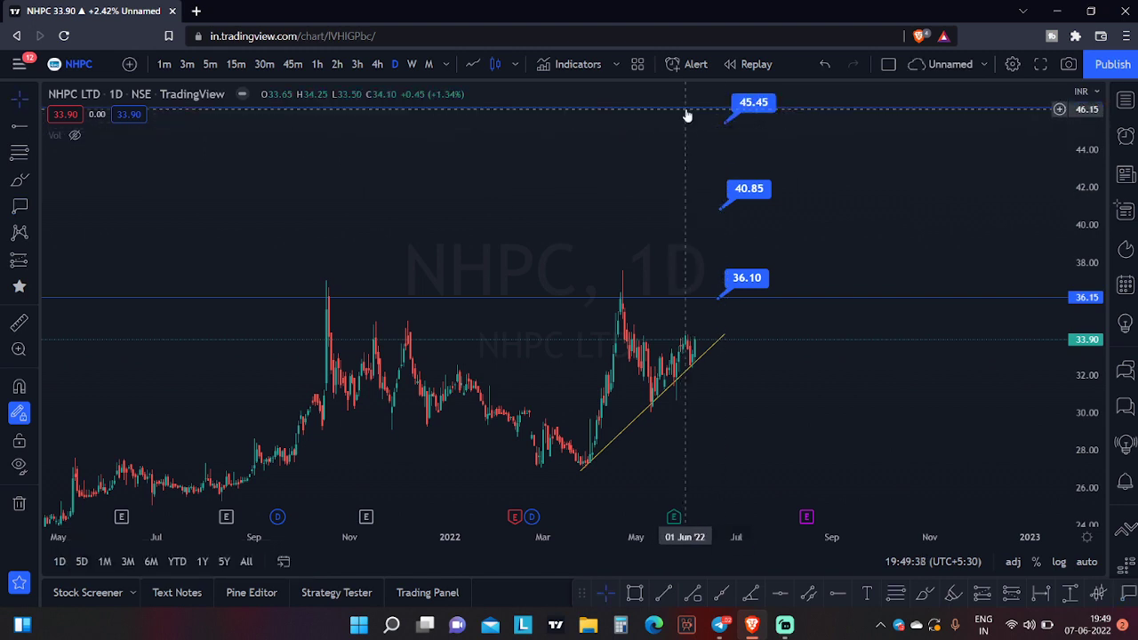
- Lower the upper horizontal line to 45.55 and move the lowest NHPC price label to 35.85
{"action": "left_click_drag", "start_coordinate": [901, 222], "coordinate": [901, 226]}
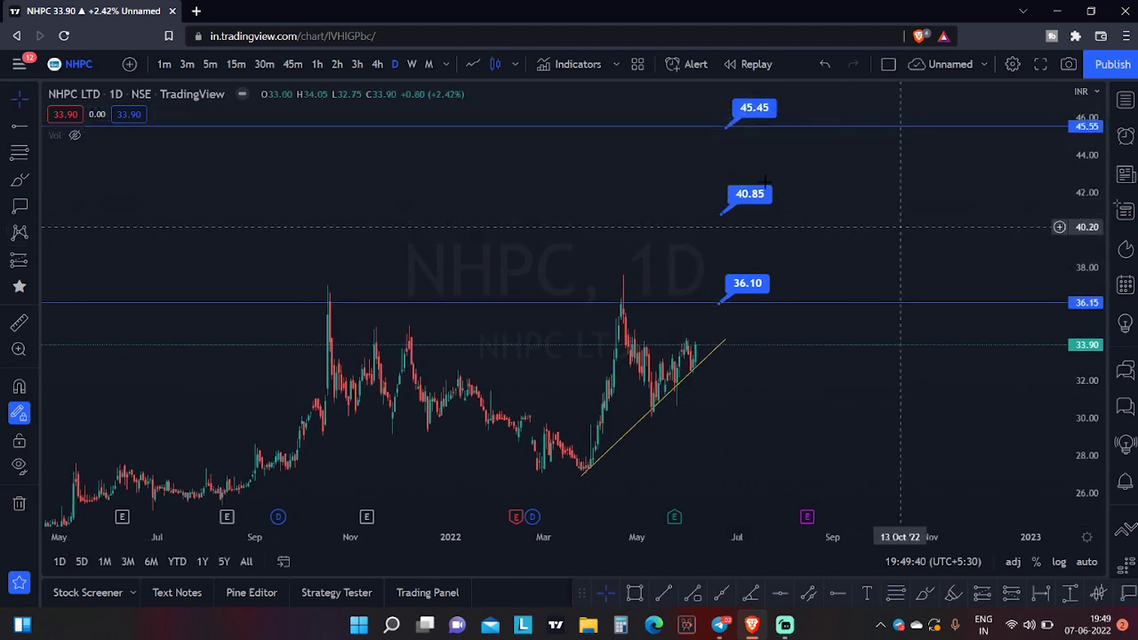
{"action": "left_click_drag", "start_coordinate": [750, 284], "coordinate": [749, 290]}
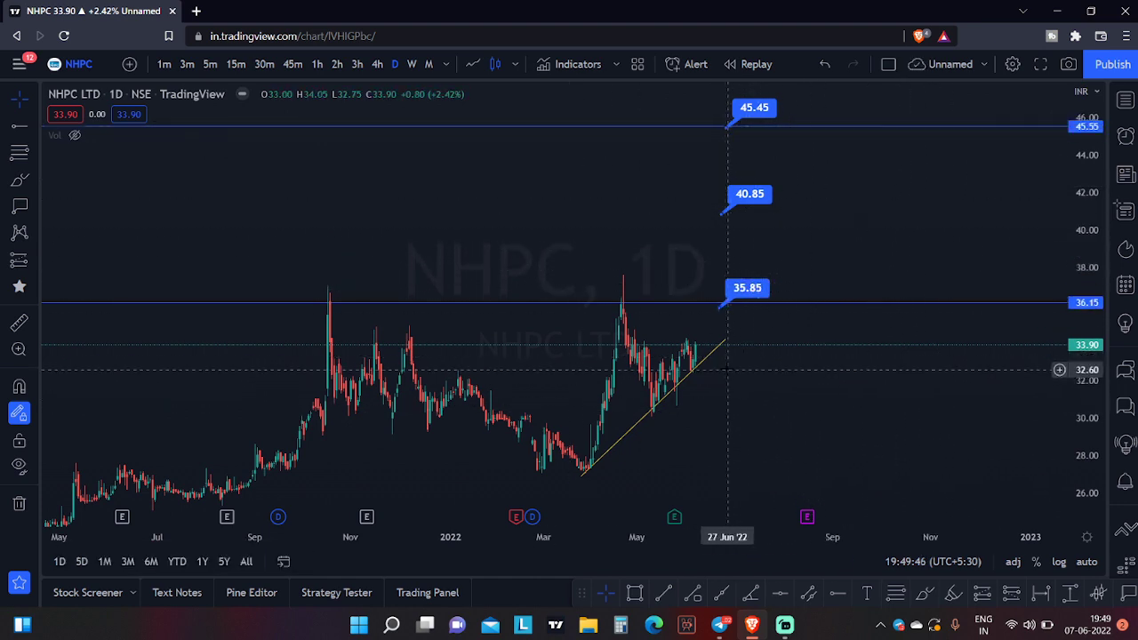
- Load the BANKNIFTY chart and set it to the 15-minute timeframe
{"action": "key", "text": "Down"}
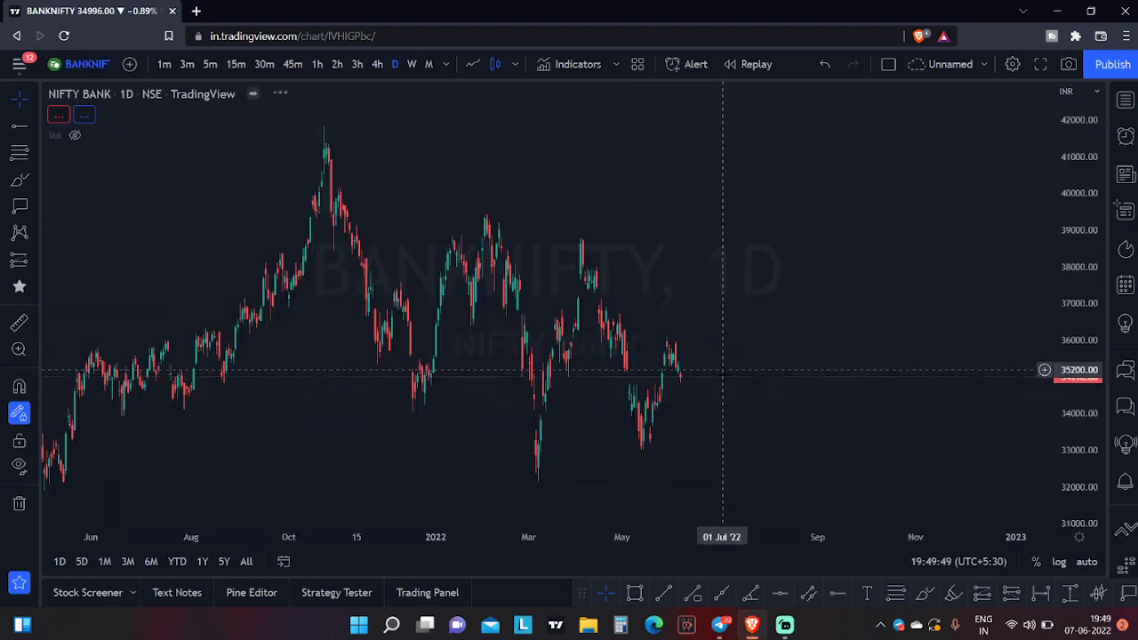
{"action": "left_click_drag", "start_coordinate": [194, 182], "coordinate": [213, 106]}
{"action": "type", "text": "15"}
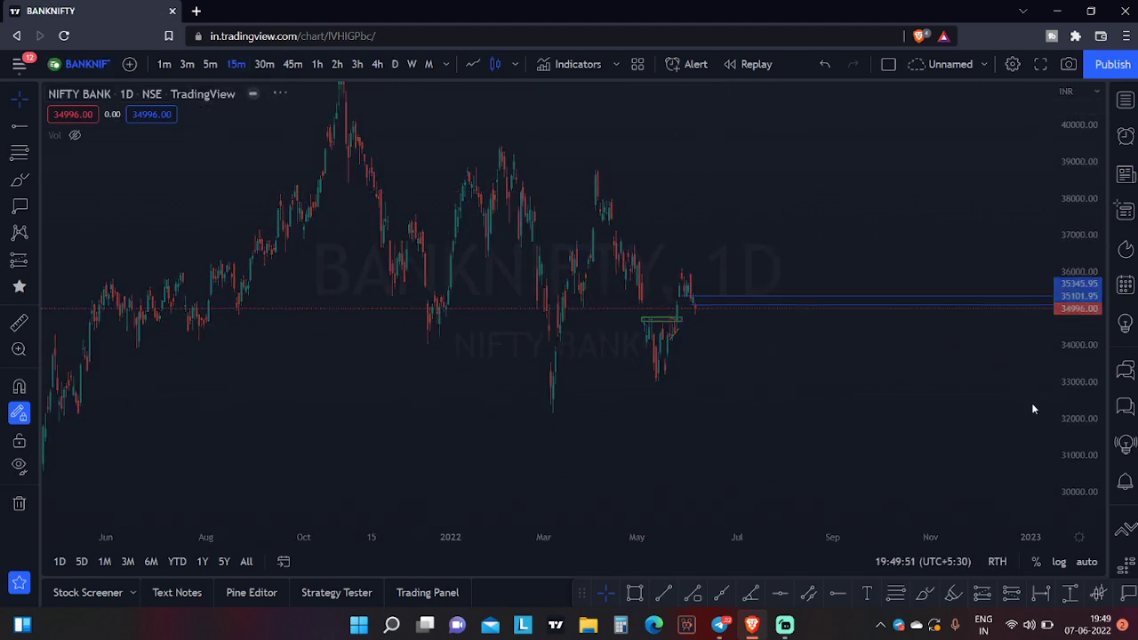
{"action": "key", "text": "Return"}
{"action": "left_click_drag", "start_coordinate": [1075, 436], "coordinate": [1073, 384]}
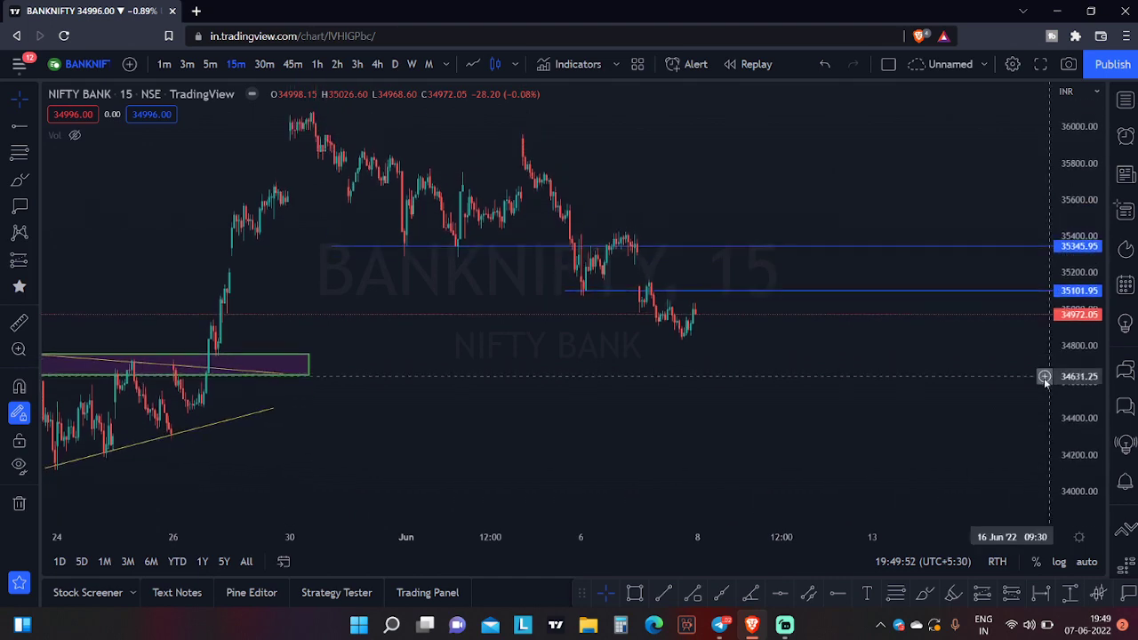
{"action": "left_click_drag", "start_coordinate": [731, 394], "coordinate": [725, 406]}
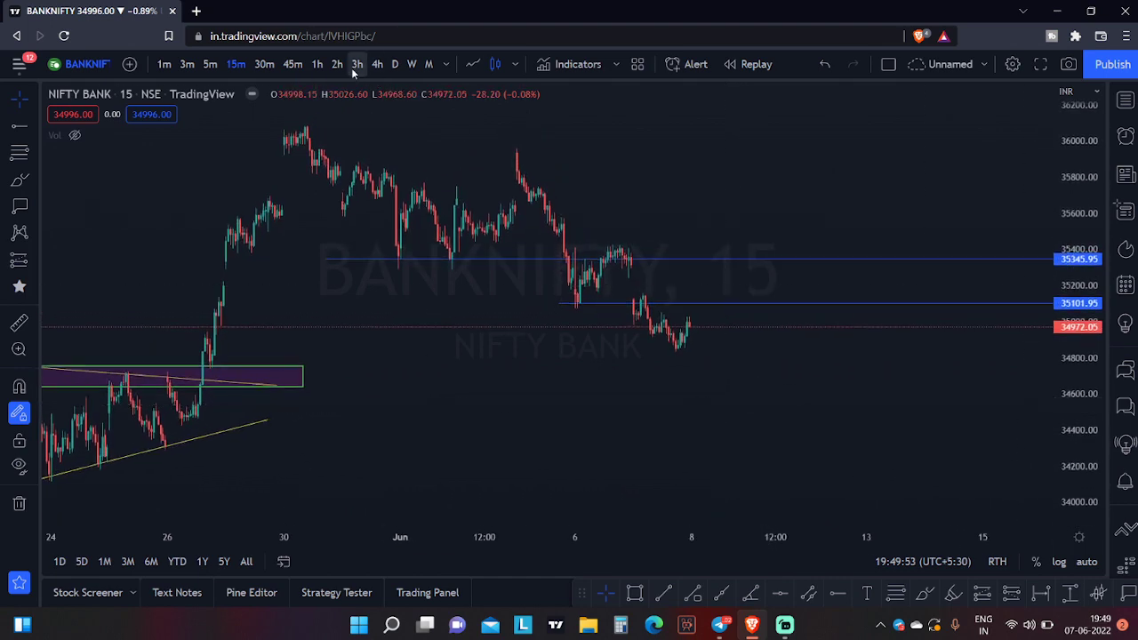
- Switch BANKNIFTY to the 30-minute timeframe and extend the purple support zone beyond the latest candles to about 16 June
{"action": "left_click", "coordinate": [263, 64]}
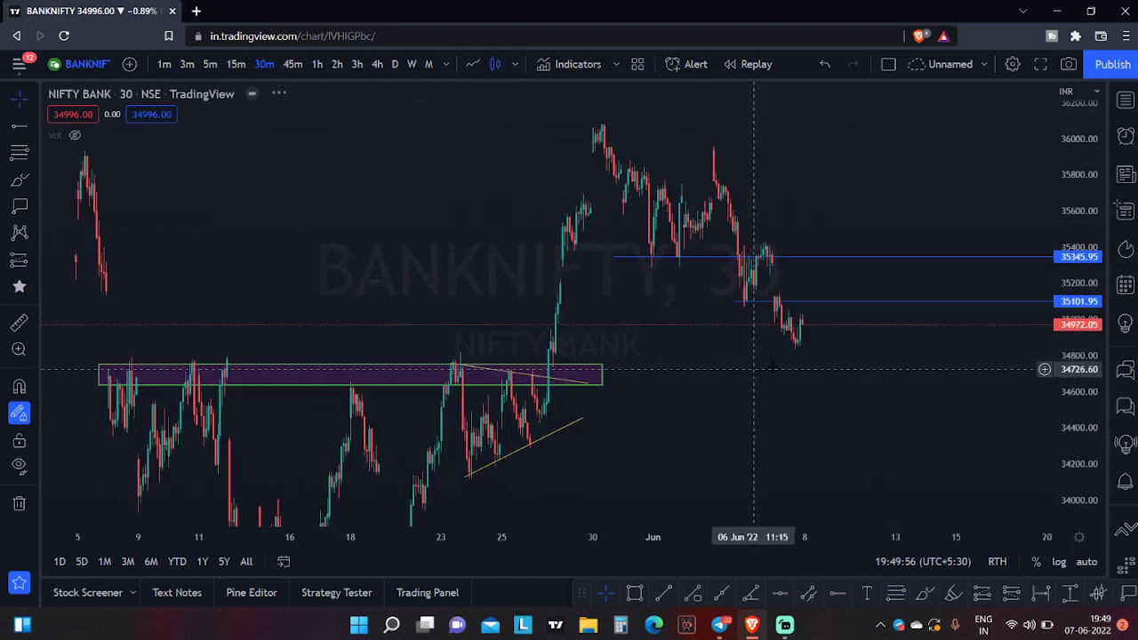
{"action": "left_click_drag", "start_coordinate": [595, 365], "coordinate": [990, 362]}
{"action": "left_click_drag", "start_coordinate": [1060, 361], "coordinate": [1007, 394]}
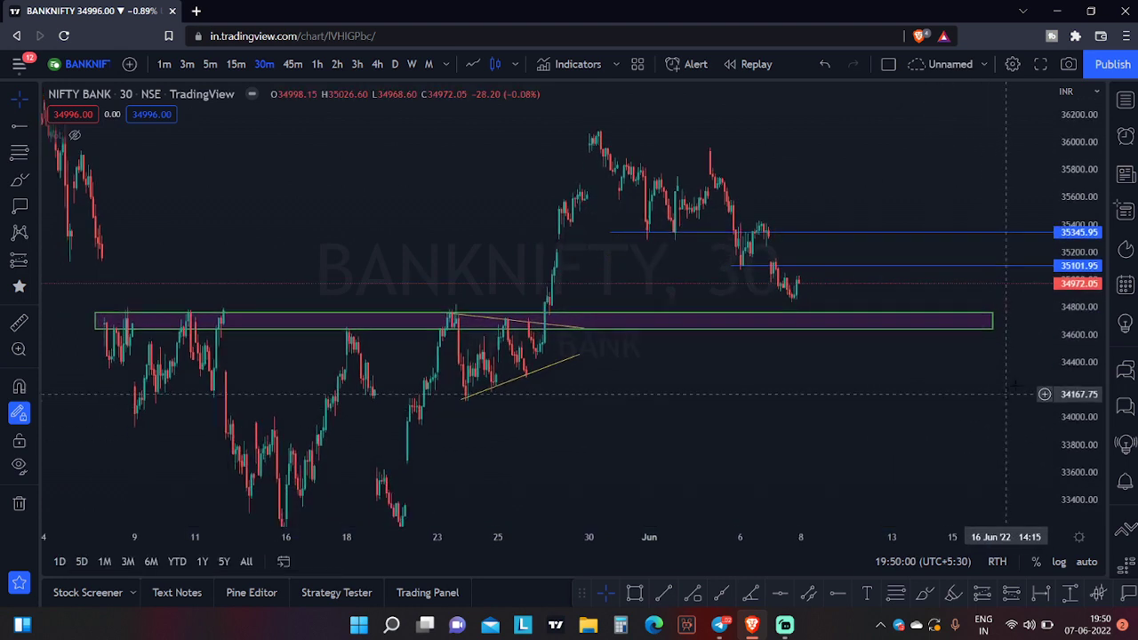
- Brush an arrow projecting a BANKNIFTY drop from the latest candle through the support zone, then undo the brush marks
{"action": "left_click", "coordinate": [19, 180]}
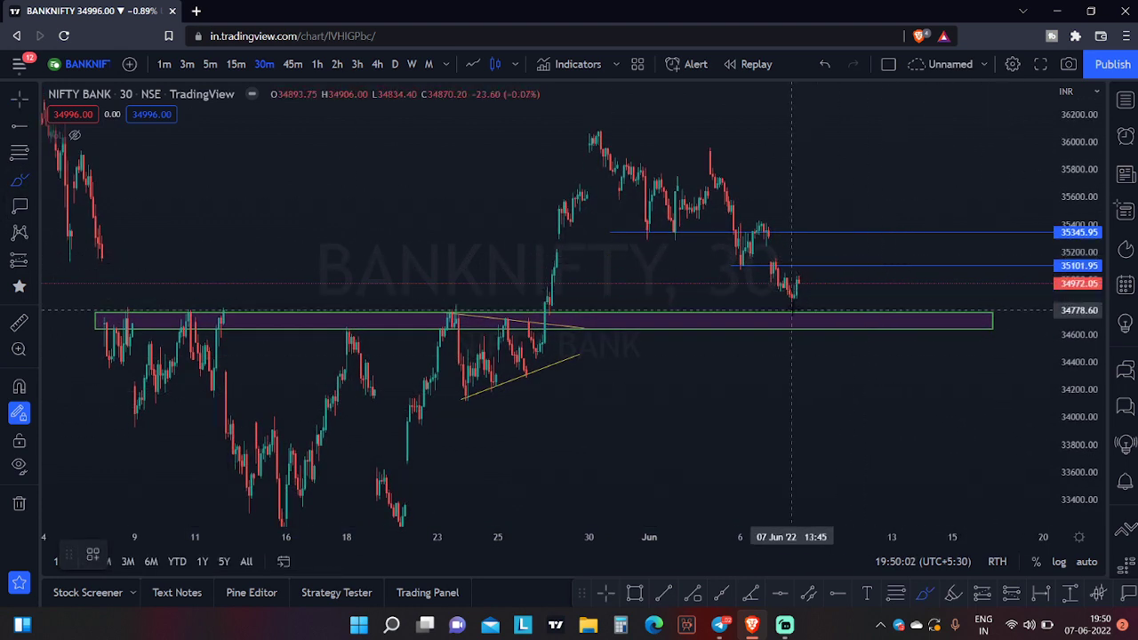
{"action": "mouse_move", "coordinate": [810, 288]}
{"action": "left_mouse_down"}
{"action": "mouse_move", "coordinate": [816, 353]}
{"action": "mouse_move", "coordinate": [798, 338]}
{"action": "left_mouse_up"}
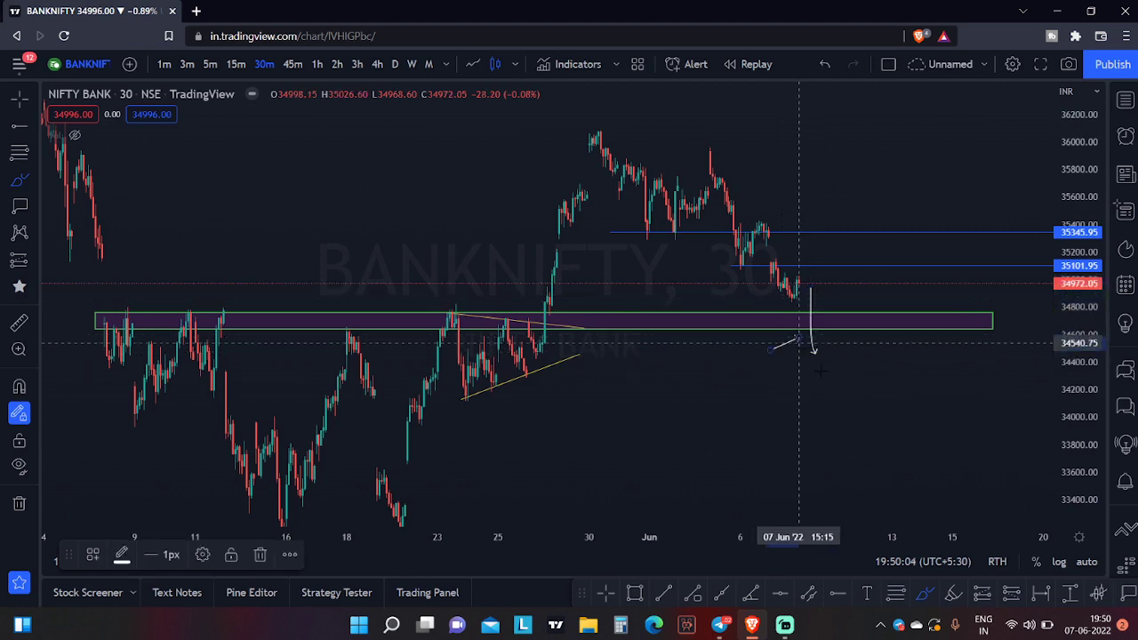
{"action": "key", "text": "ctrl"}
{"action": "key", "text": "ctrl+z"}
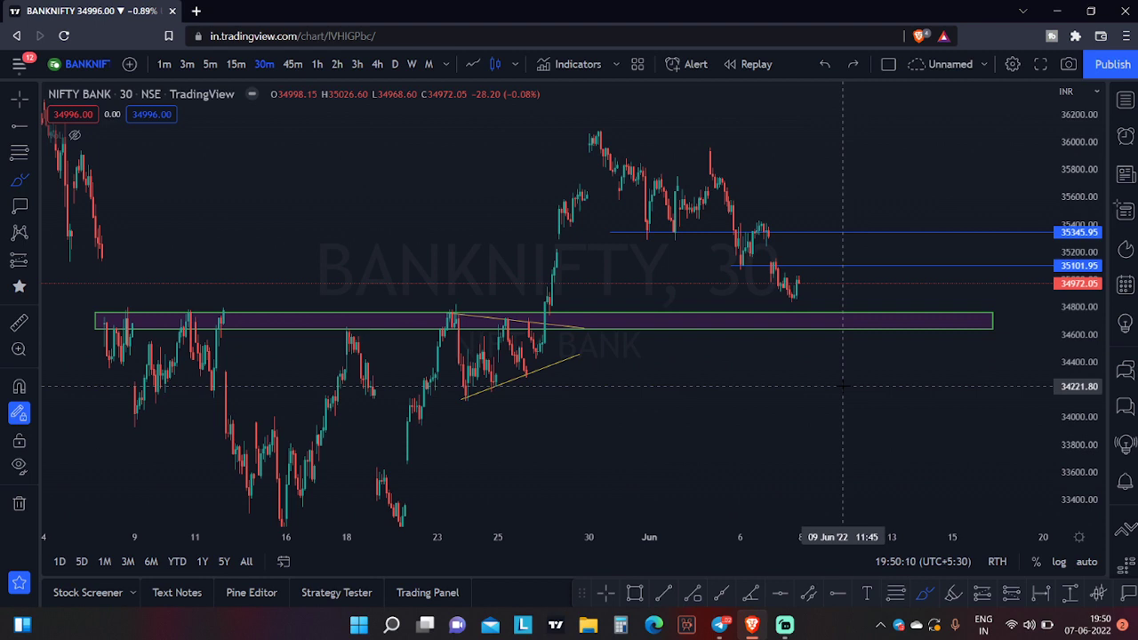
{"action": "key", "text": "Escape"}
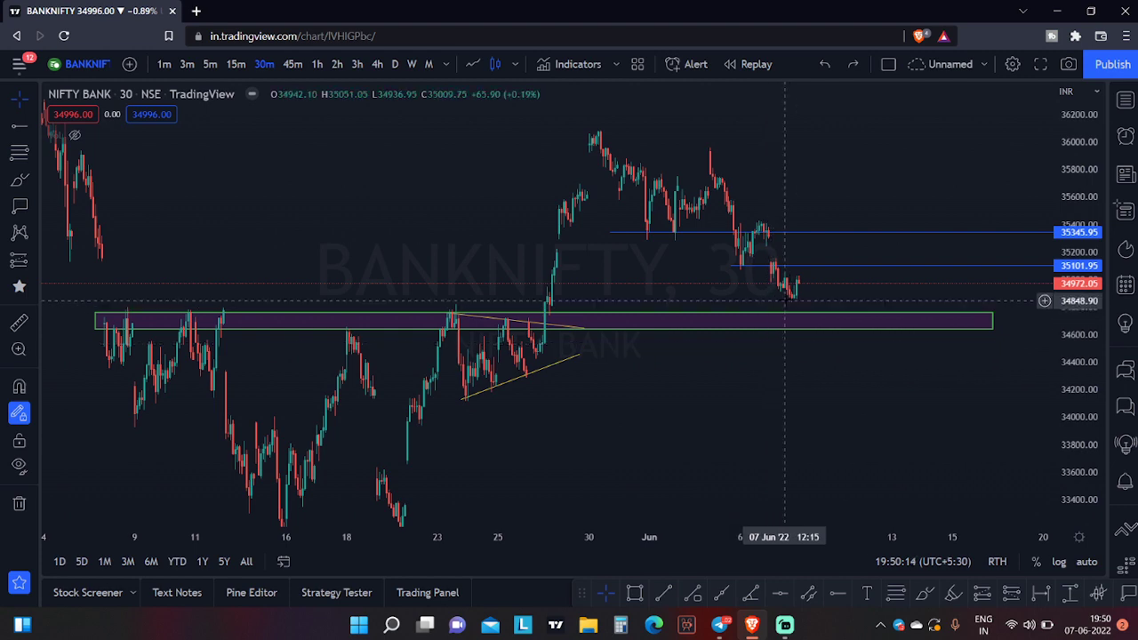
- Brush an arrow projecting a BANKNIFTY rise above the 35101.95 line, then undo the brush marks
{"action": "mouse_move", "coordinate": [593, 127]}
{"action": "left_mouse_down"}
{"action": "mouse_move", "coordinate": [623, 152]}
{"action": "mouse_move", "coordinate": [594, 137]}
{"action": "left_mouse_up"}
{"action": "left_click", "coordinate": [19, 179]}
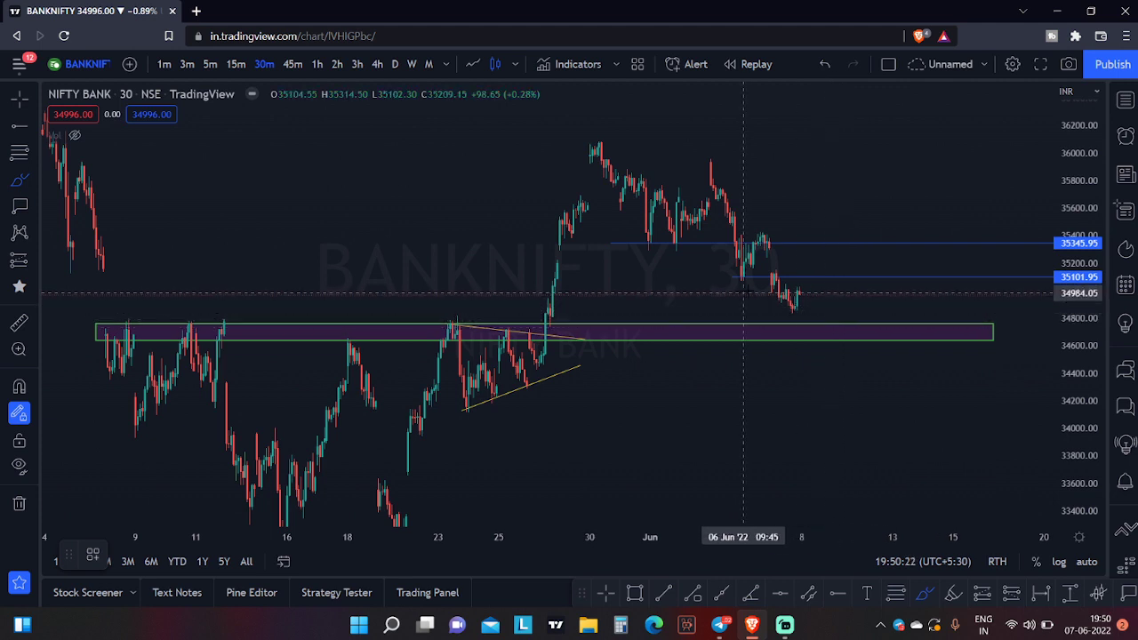
{"action": "left_click_drag", "start_coordinate": [798, 288], "coordinate": [831, 269]}
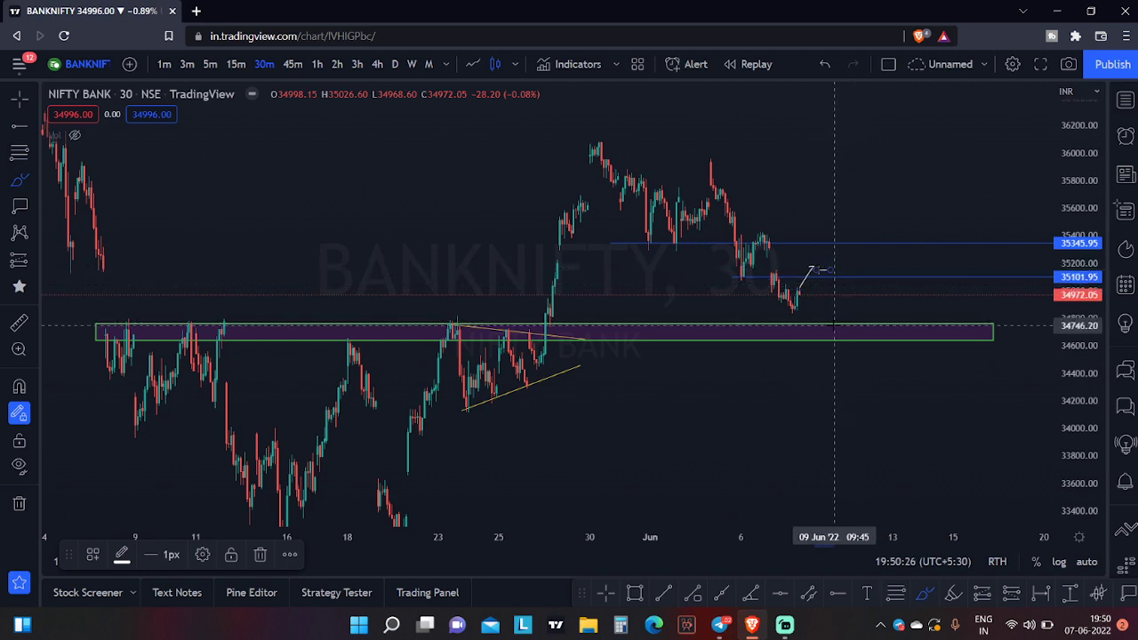
{"action": "key", "text": "ctrl+z"}
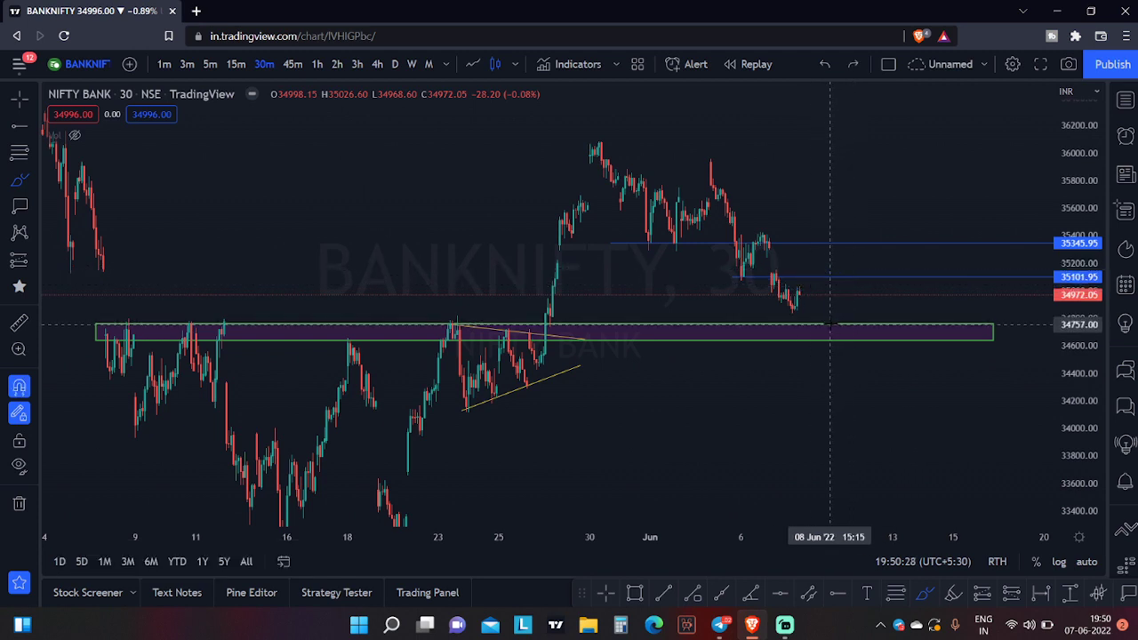
- Circle the BANKNIFTY candles around the start of the 35101.95 line with the brush
{"action": "left_click_drag", "start_coordinate": [725, 265], "coordinate": [786, 279]}
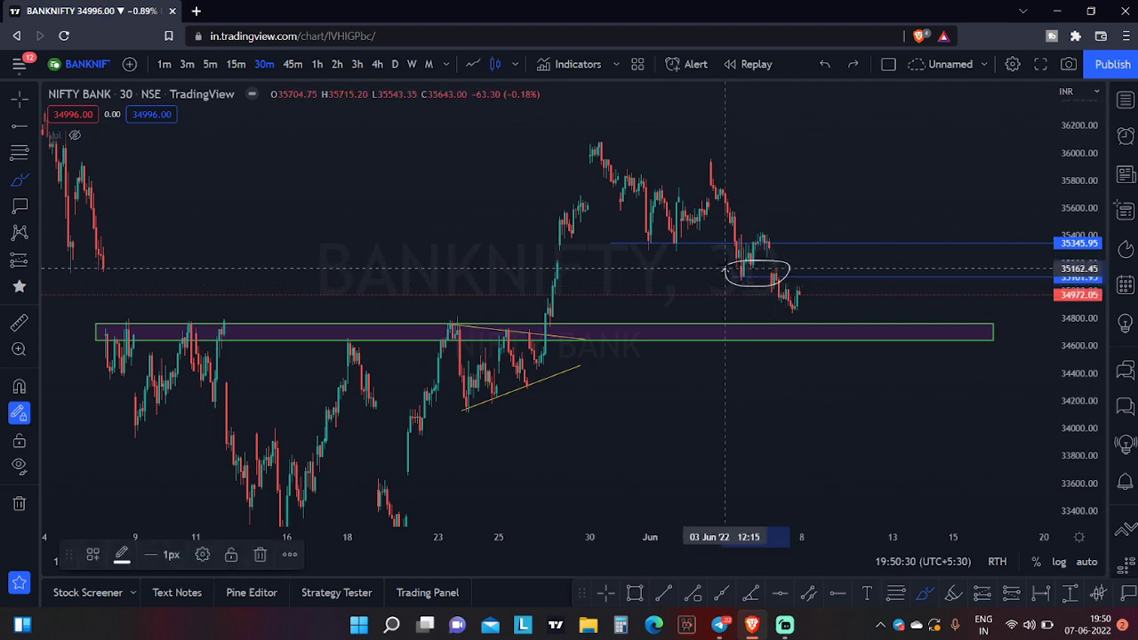
- Replace the circle with brush marks for a drop and rebound at the support zone, 35345.95 resistance and a level near 35,700, then undo them
{"action": "key", "text": "ctrl+z"}
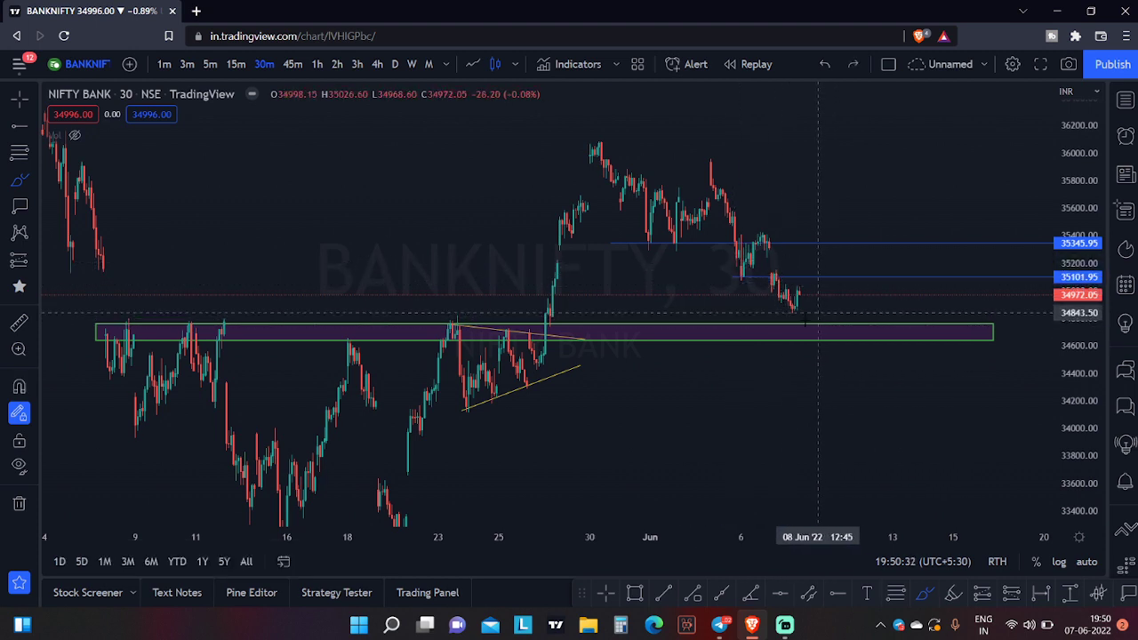
{"action": "mouse_move", "coordinate": [811, 302]}
{"action": "left_mouse_down"}
{"action": "mouse_move", "coordinate": [839, 347]}
{"action": "mouse_move", "coordinate": [863, 296]}
{"action": "mouse_move", "coordinate": [884, 311]}
{"action": "left_mouse_up"}
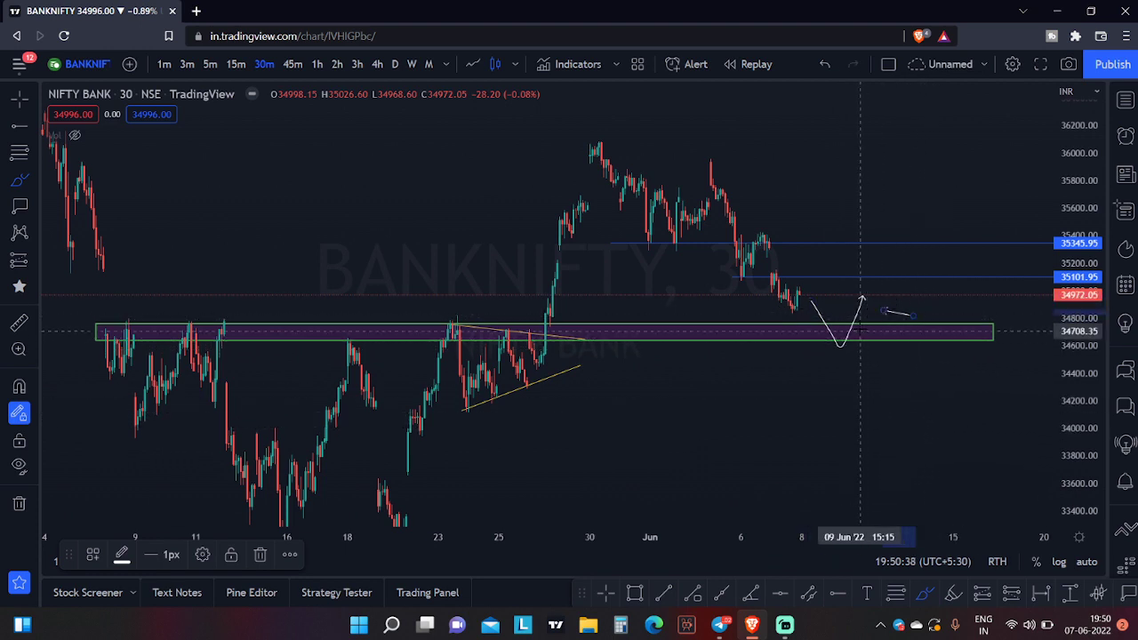
{"action": "mouse_move", "coordinate": [845, 252]}
{"action": "left_mouse_down"}
{"action": "mouse_move", "coordinate": [856, 242]}
{"action": "mouse_move", "coordinate": [874, 255]}
{"action": "left_mouse_up"}
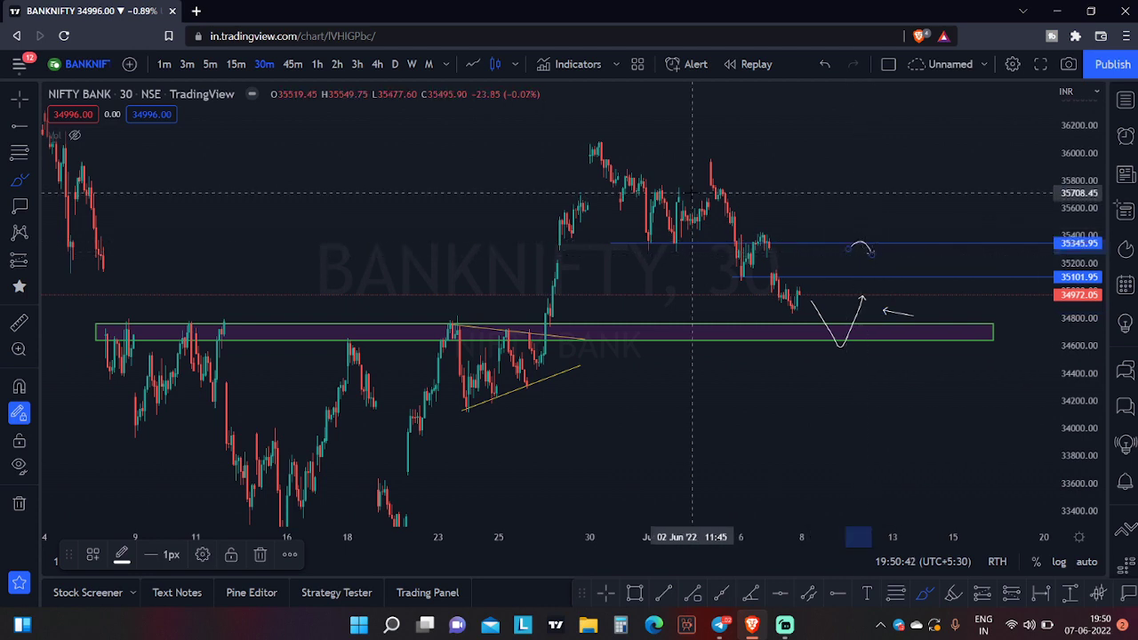
{"action": "left_click_drag", "start_coordinate": [675, 191], "coordinate": [916, 191]}
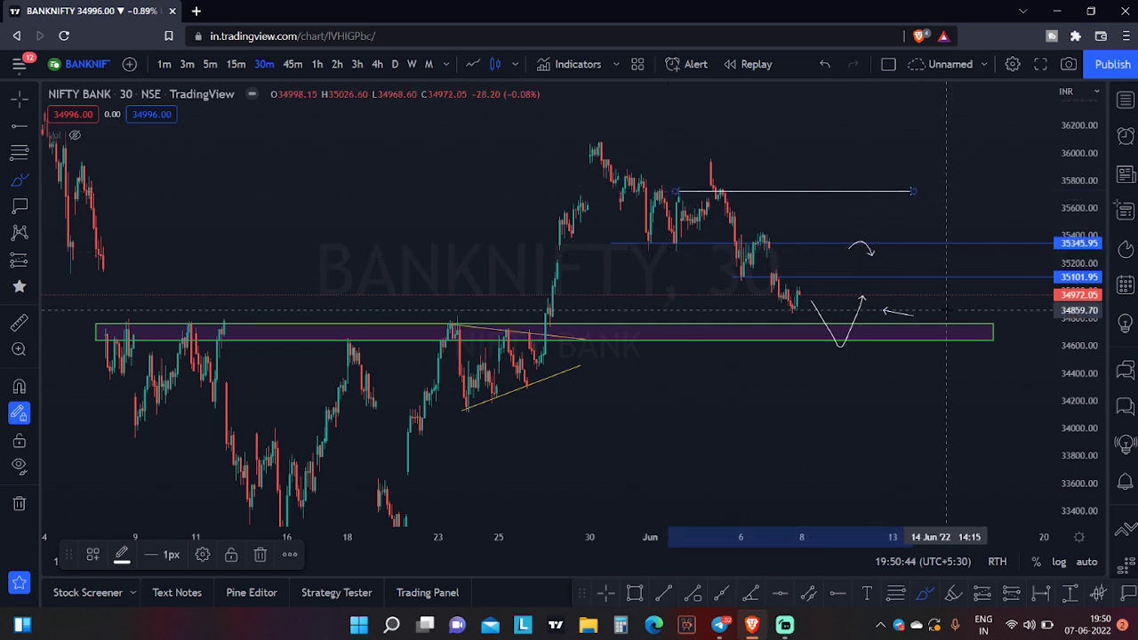
{"action": "key", "text": "ctrl+z"}
{"action": "key", "text": "ctrl+z"}
{"action": "key", "text": "ctrl+z"}
{"action": "key", "text": "ctrl+z"}
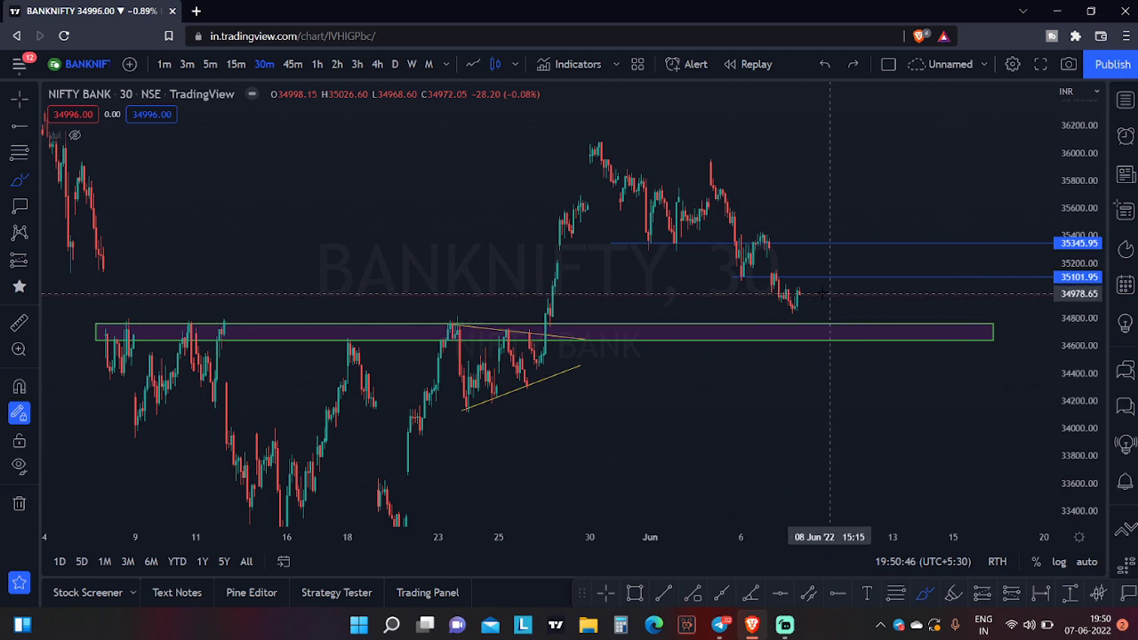
- Brush a sideways path through the support zone and downward arrows above its May price touches, then undo all the brush marks
{"action": "mouse_move", "coordinate": [805, 294]}
{"action": "left_mouse_down"}
{"action": "mouse_move", "coordinate": [837, 339]}
{"action": "mouse_move", "coordinate": [855, 325]}
{"action": "mouse_move", "coordinate": [870, 337]}
{"action": "left_mouse_up"}
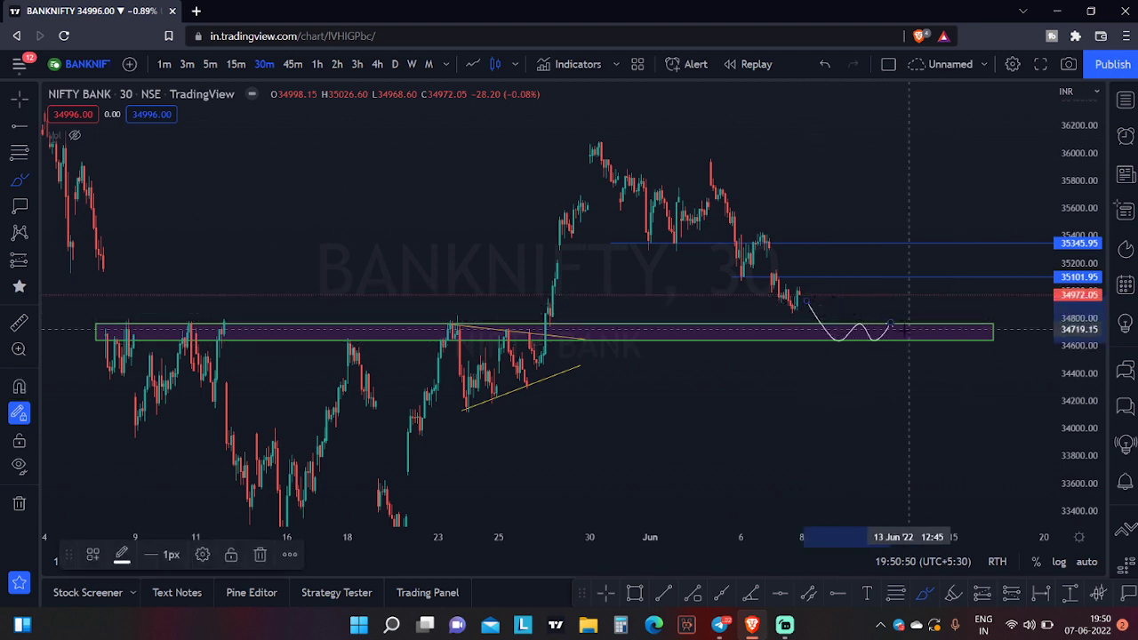
{"action": "key", "text": "ctrl+z"}
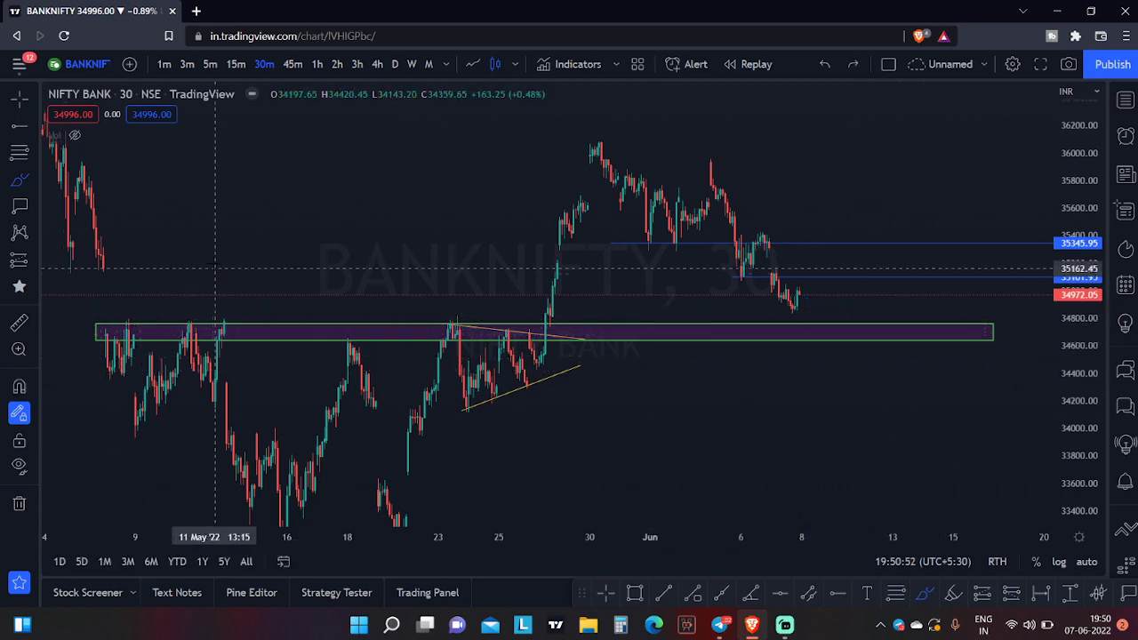
{"action": "mouse_move", "coordinate": [205, 258]}
{"action": "left_mouse_down"}
{"action": "mouse_move", "coordinate": [204, 284]}
{"action": "mouse_move", "coordinate": [244, 293]}
{"action": "left_mouse_up"}
{"action": "left_click_drag", "start_coordinate": [316, 258], "coordinate": [319, 285]}
{"action": "mouse_move", "coordinate": [463, 264]}
{"action": "left_mouse_down"}
{"action": "mouse_move", "coordinate": [463, 285]}
{"action": "mouse_move", "coordinate": [529, 297]}
{"action": "left_mouse_up"}
{"action": "mouse_move", "coordinate": [556, 240]}
{"action": "left_mouse_down"}
{"action": "mouse_move", "coordinate": [770, 259]}
{"action": "mouse_move", "coordinate": [791, 310]}
{"action": "mouse_move", "coordinate": [840, 334]}
{"action": "mouse_move", "coordinate": [907, 288]}
{"action": "left_mouse_up"}
{"action": "key", "text": "Escape"}
{"action": "key", "text": "ctrl+z"}
{"action": "key", "text": "ctrl+z"}
{"action": "key", "text": "ctrl+z"}
{"action": "key", "text": "ctrl+z"}
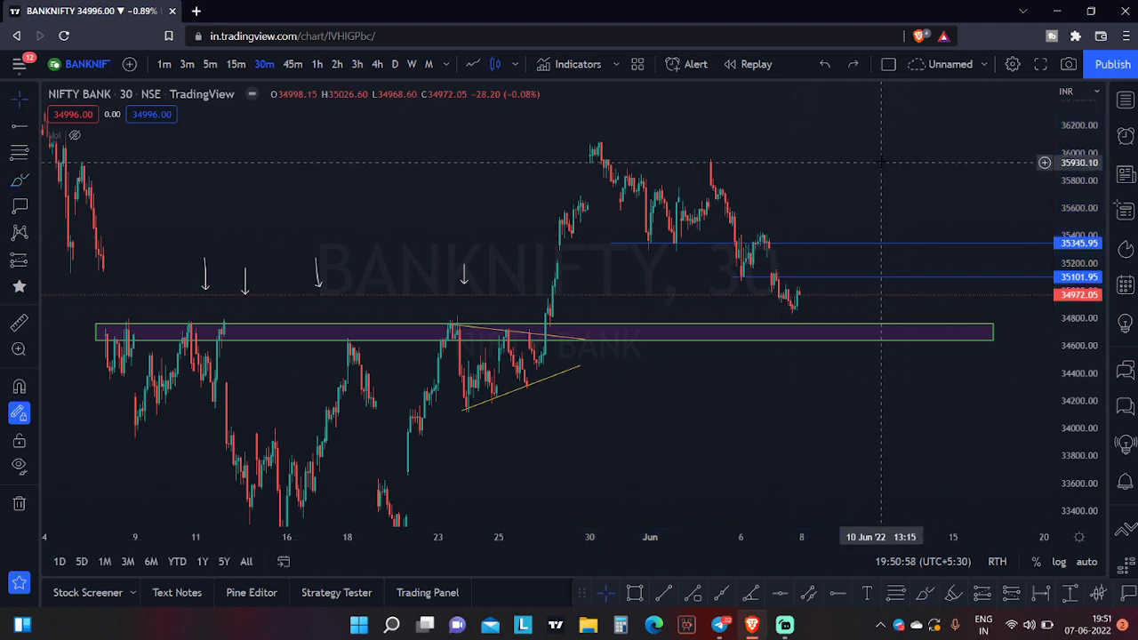
{"action": "key", "text": "ctrl+z"}
{"action": "key", "text": "ctrl+z"}
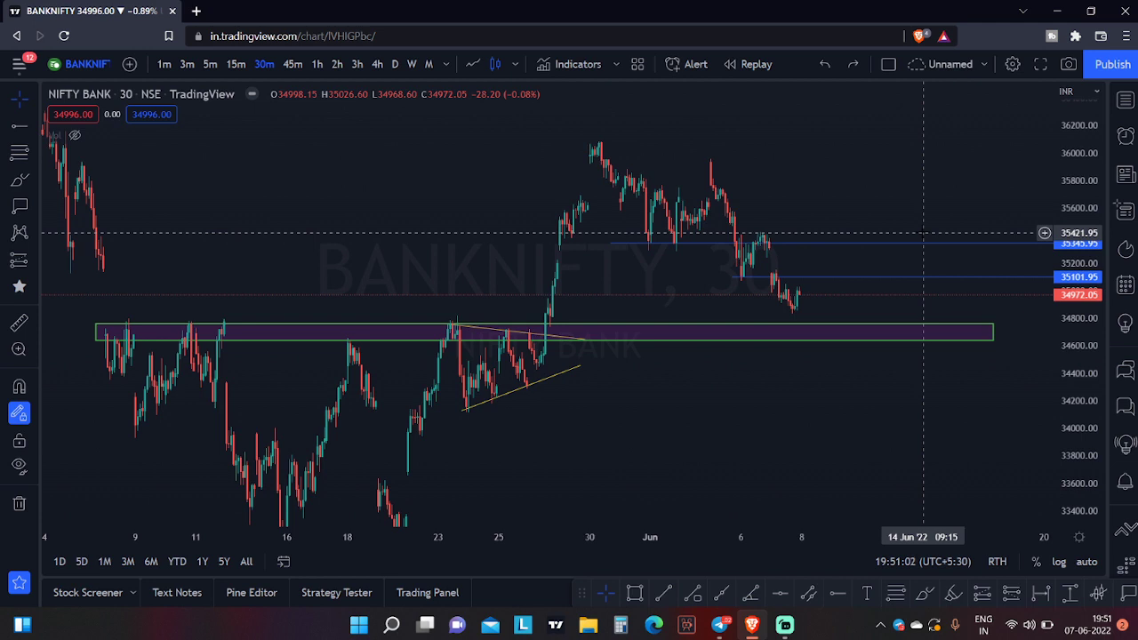
- Switch to Telegram and review the Hashtag Hammer channel's 7 June posts, including the trade charts and the fake-account warning
{"action": "left_click", "coordinate": [720, 626]}
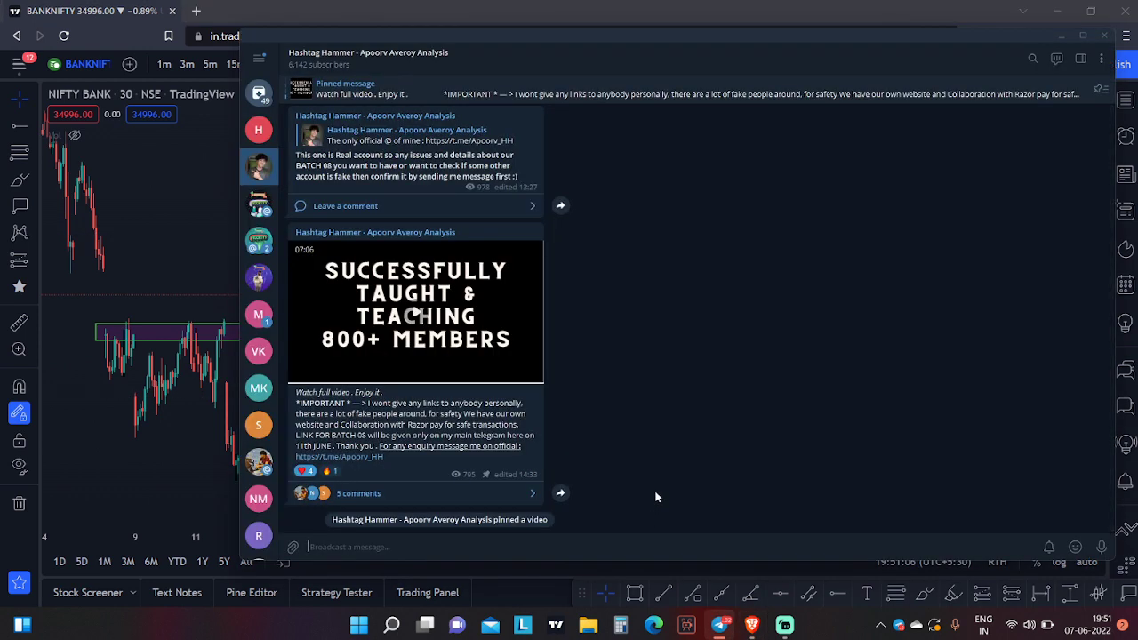
{"action": "scroll", "coordinate": [596, 479], "scroll_direction": "up", "scroll_amount": 10}
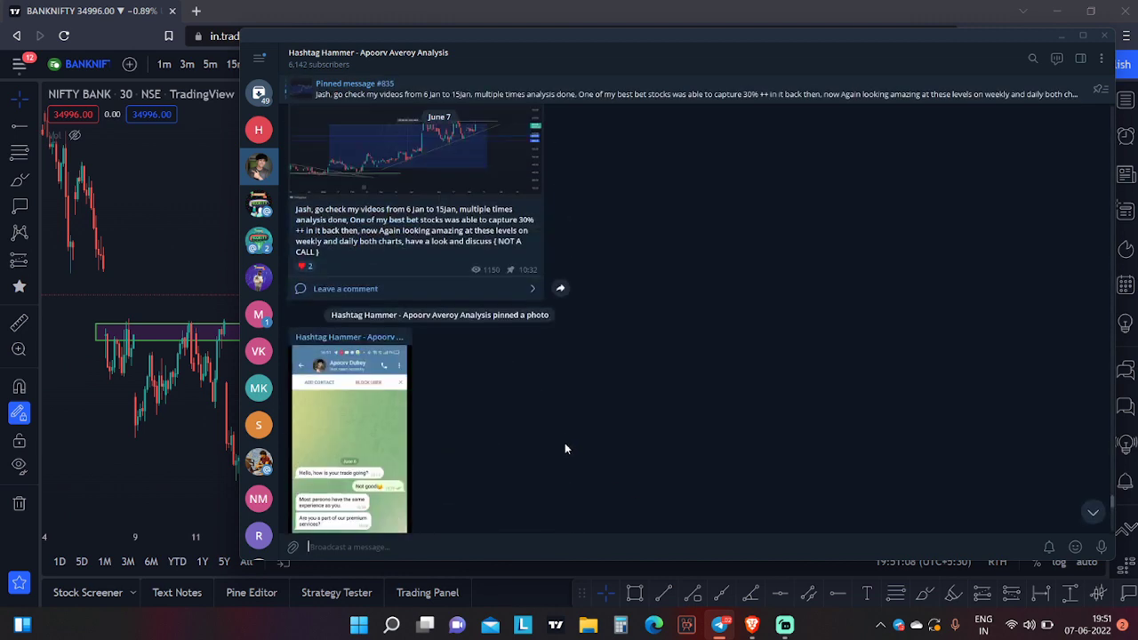
{"action": "scroll", "coordinate": [558, 439], "scroll_direction": "up", "scroll_amount": 2}
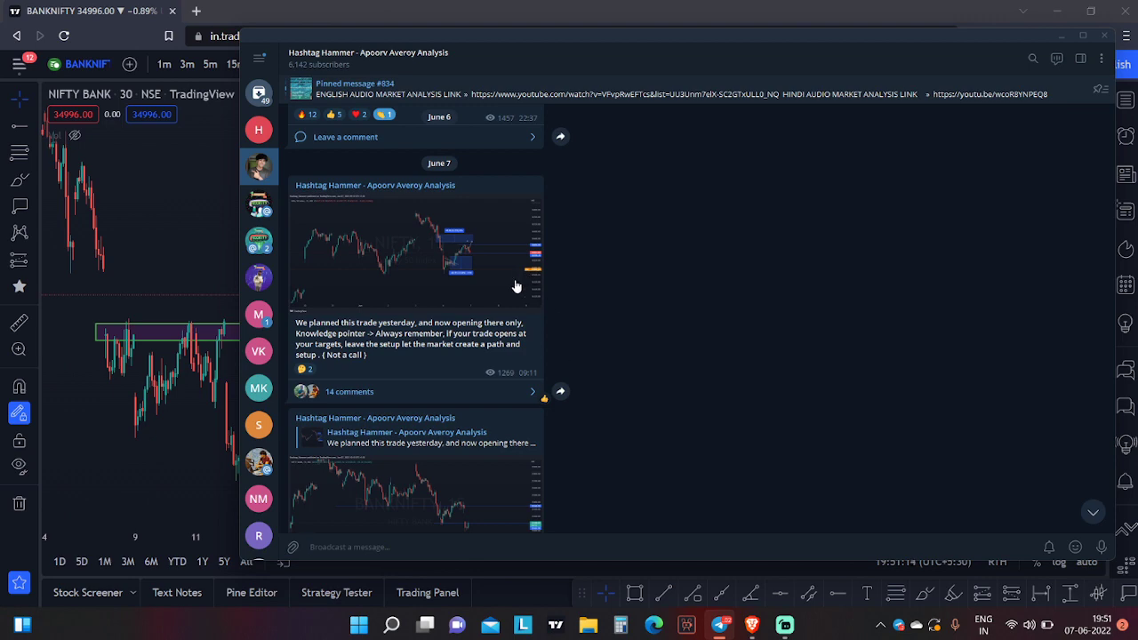
{"action": "scroll", "coordinate": [610, 366], "scroll_direction": "down", "scroll_amount": 10}
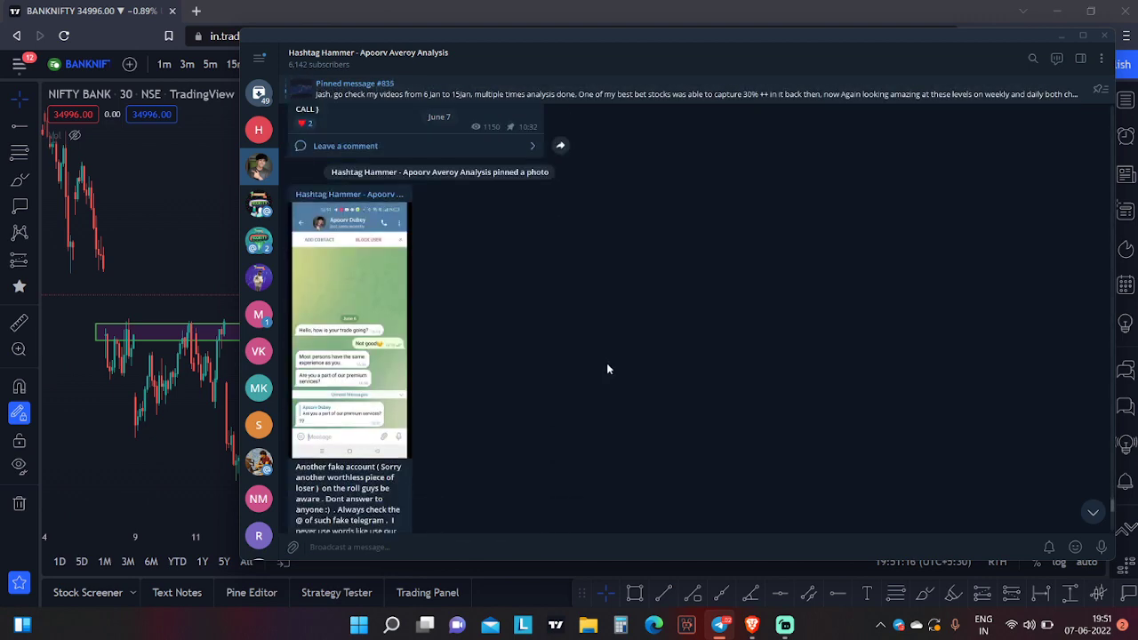
{"action": "scroll", "coordinate": [418, 370], "scroll_direction": "down", "scroll_amount": 3}
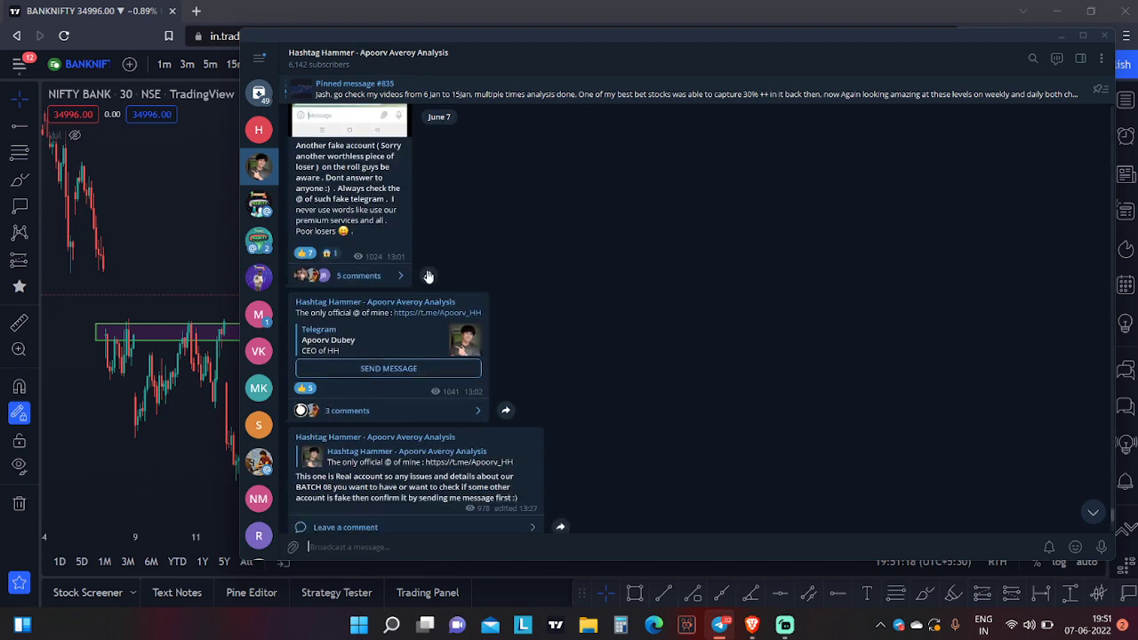
{"action": "scroll", "coordinate": [424, 404], "scroll_direction": "down", "scroll_amount": 5}
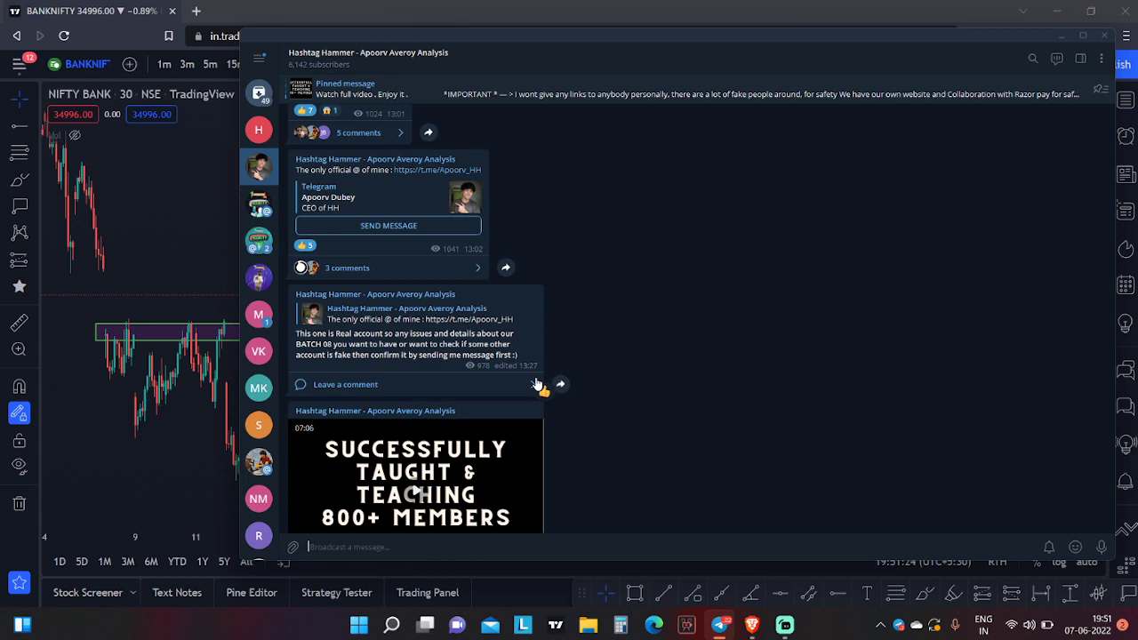
{"action": "scroll", "coordinate": [471, 320], "scroll_direction": "up", "scroll_amount": 1}
- View the channel's info, highlight the official accounts in its description, then close it and return to the BANKNIFTY chart on TradingView
{"action": "left_click", "coordinate": [434, 55]}
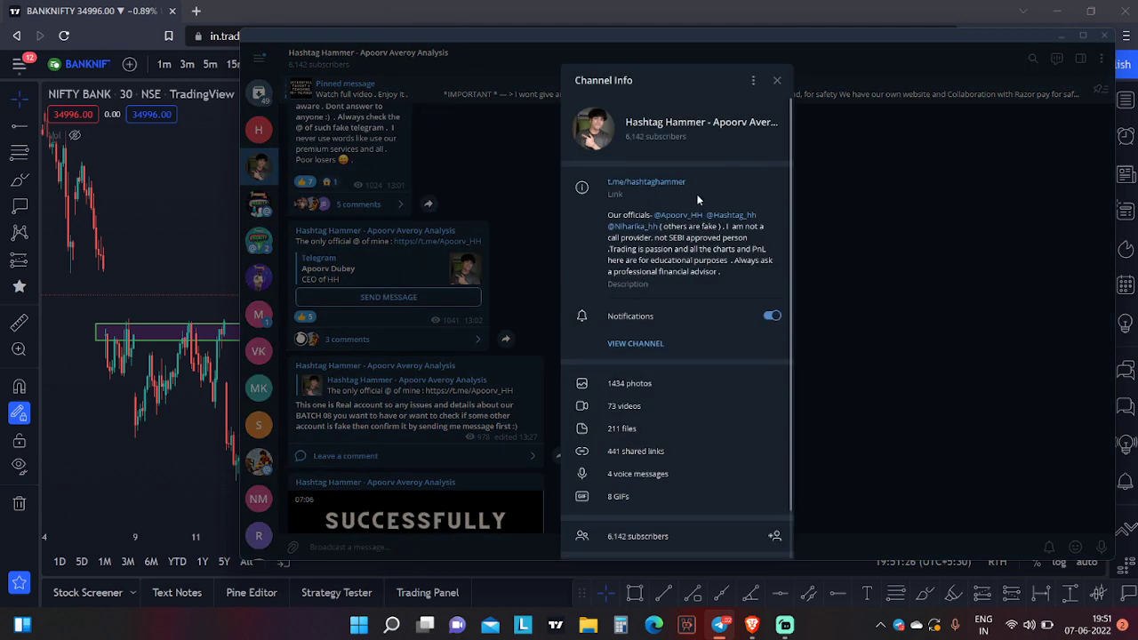
{"action": "left_click_drag", "start_coordinate": [609, 214], "coordinate": [734, 226]}
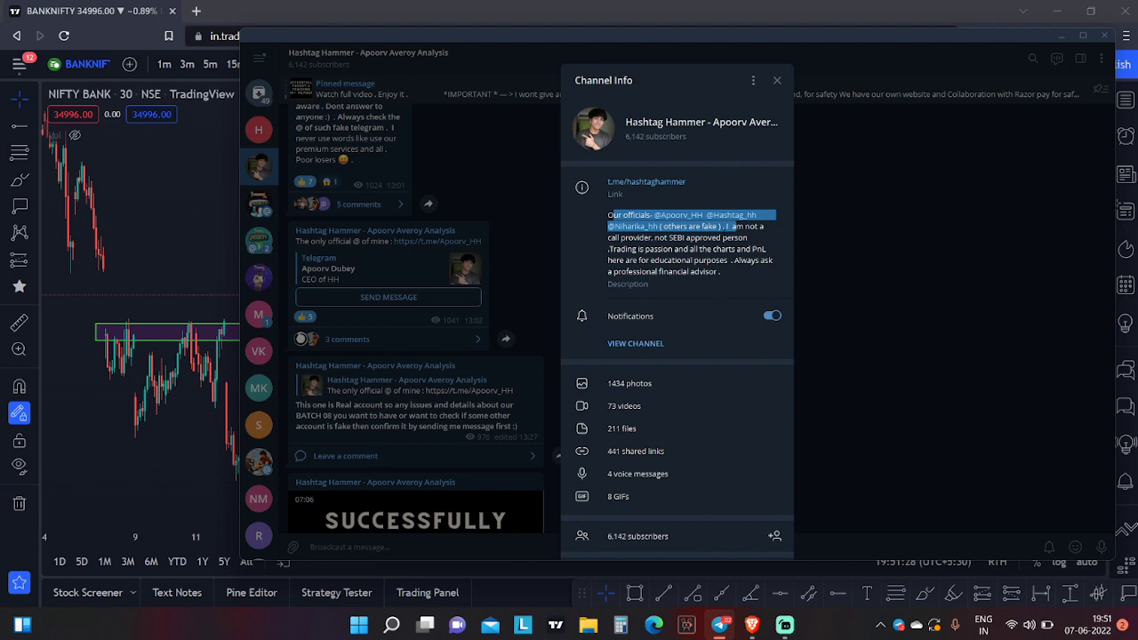
{"action": "left_click", "coordinate": [734, 226]}
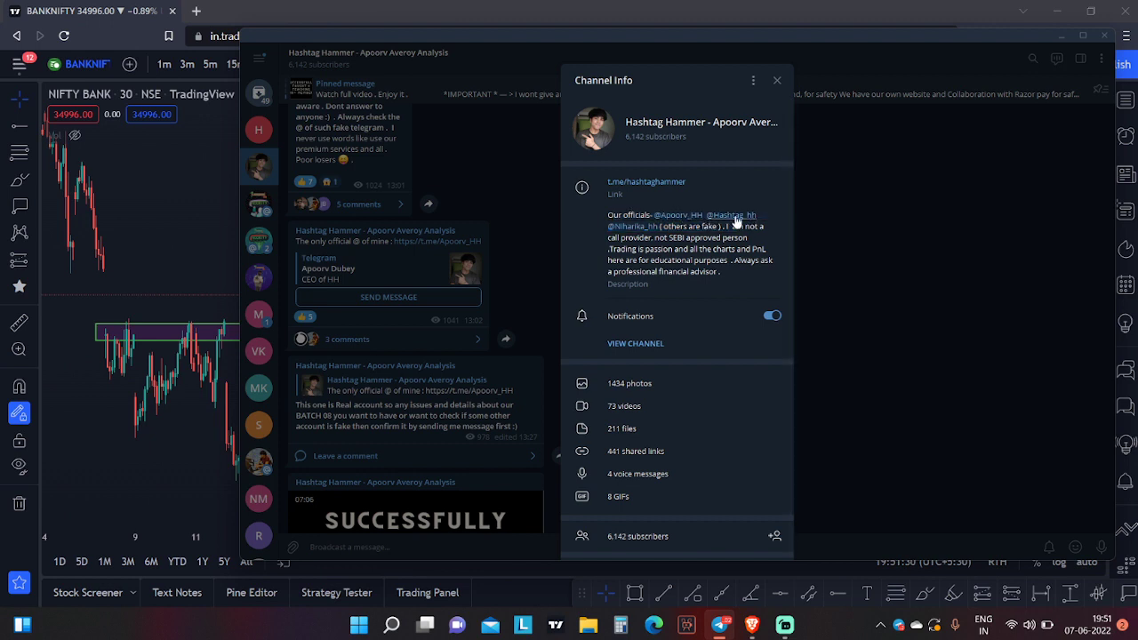
{"action": "left_click", "coordinate": [851, 282]}
{"action": "left_click", "coordinate": [178, 228]}
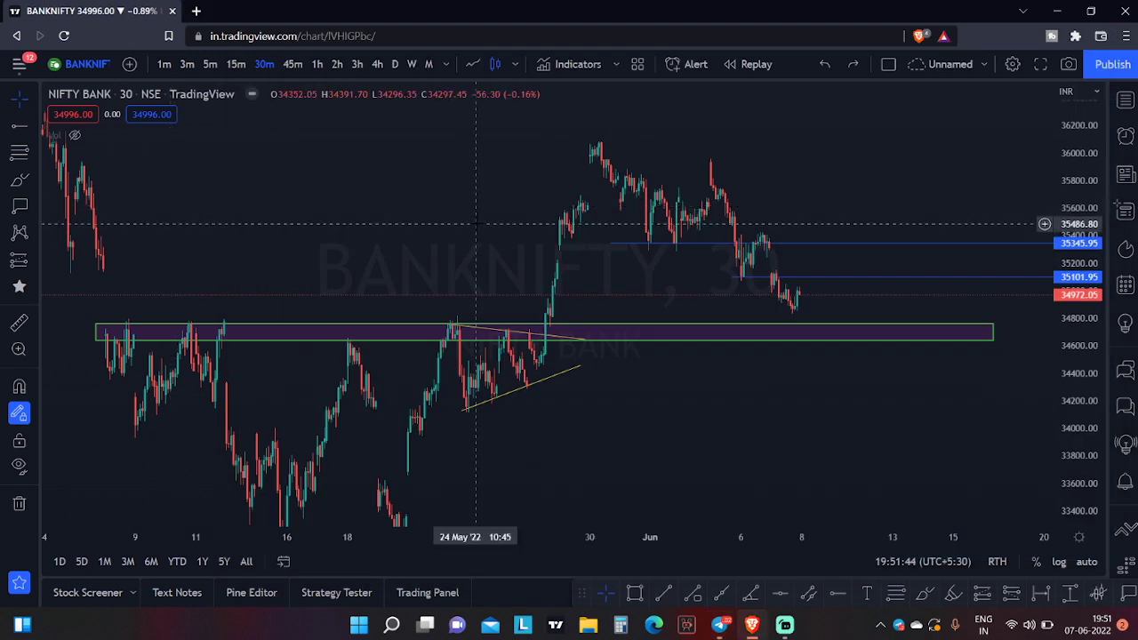
{"action": "mouse_move", "coordinate": [785, 625]}
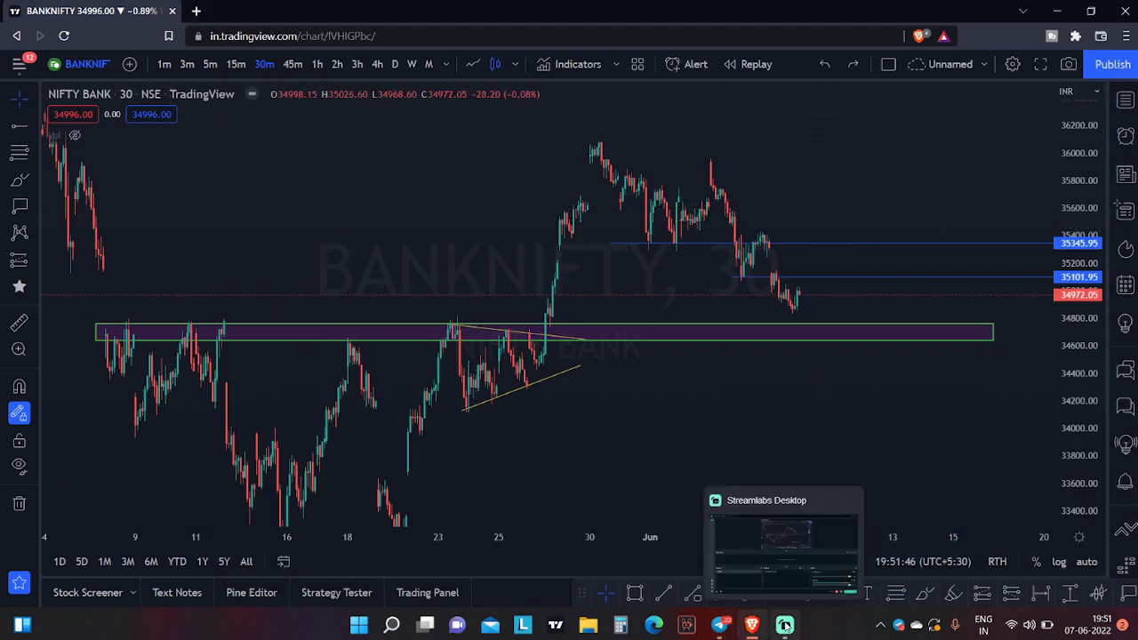